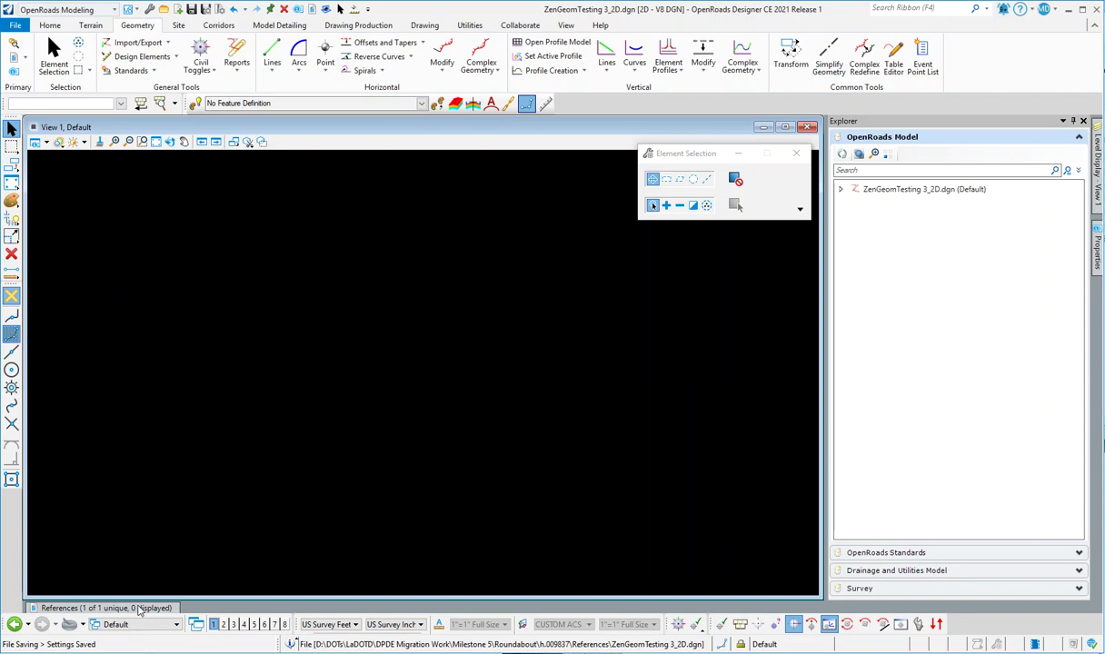
- Turn on display of the Design 3D 5.2.3.2.dgn reference in the References list
left_click(165, 607)
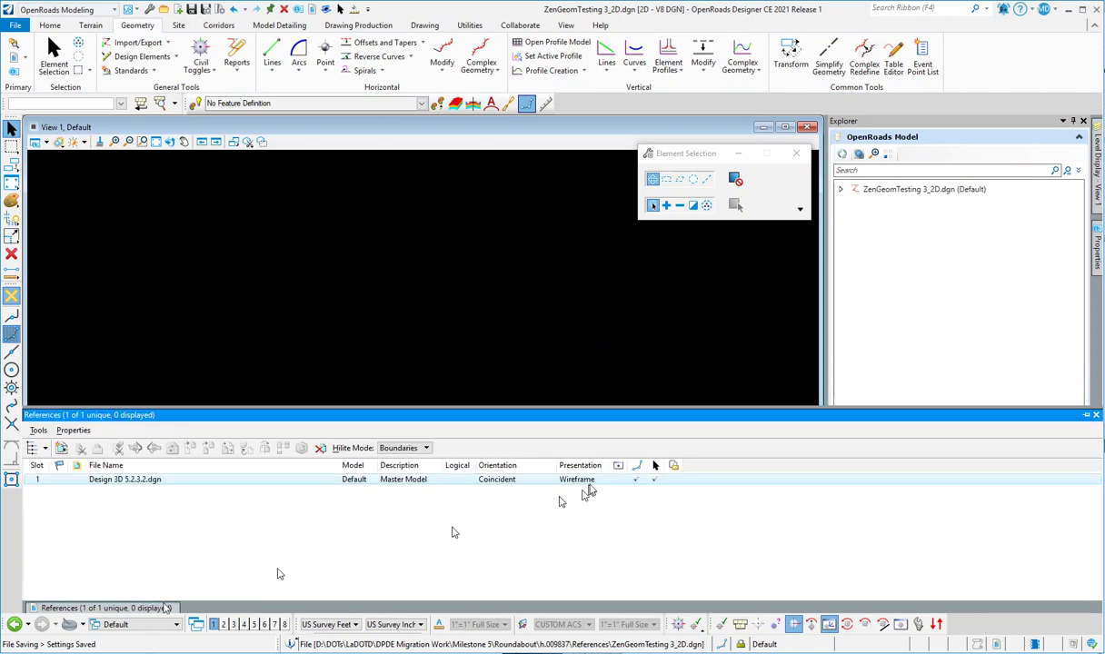
left_click(617, 480)
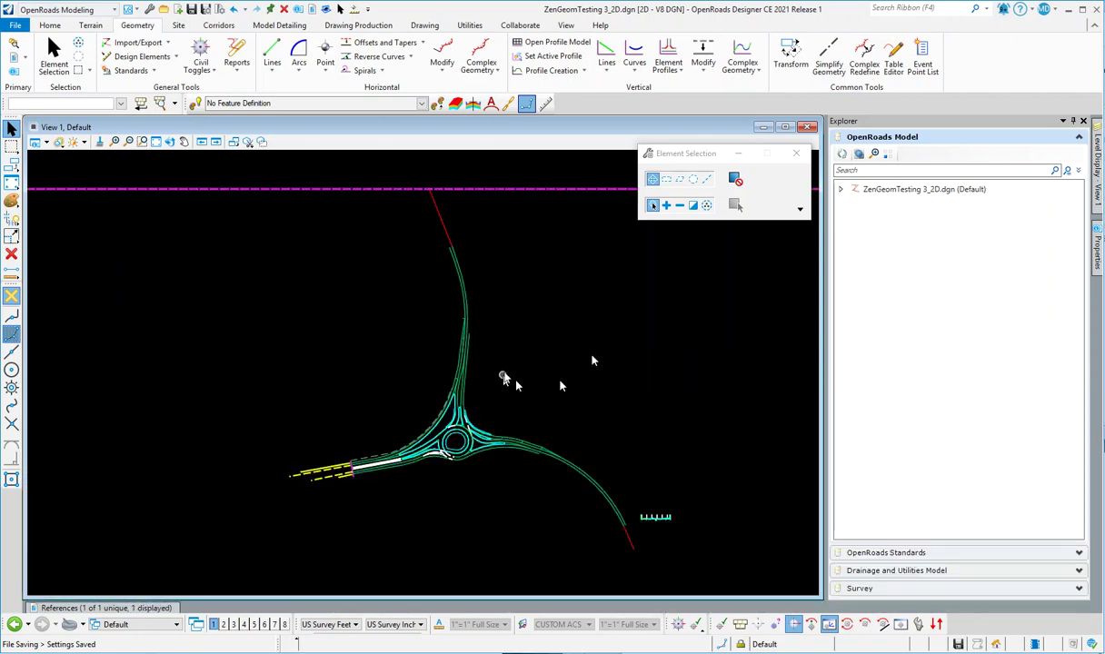
mouse_move(127, 611)
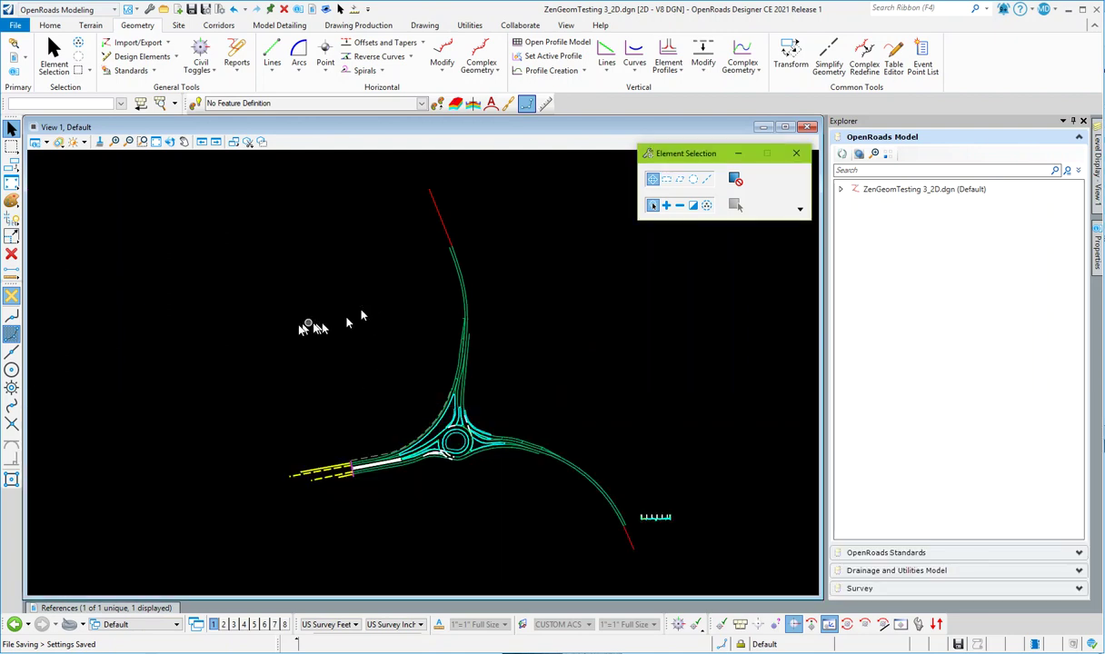
scroll(293, 333, "down", 1)
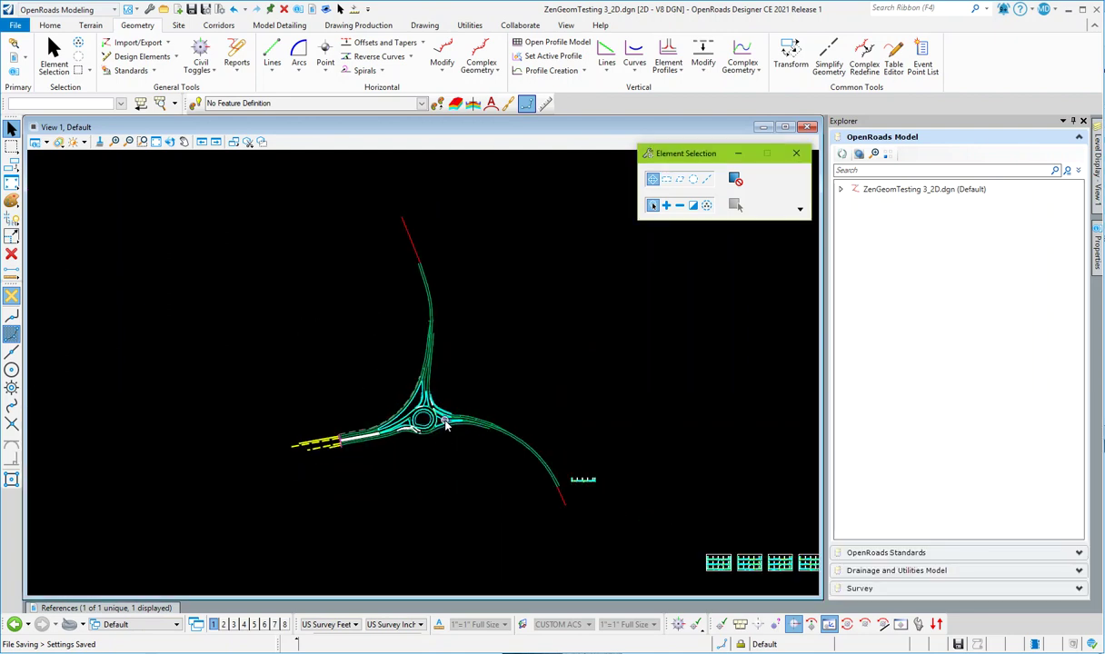
scroll(443, 429, "up", 2)
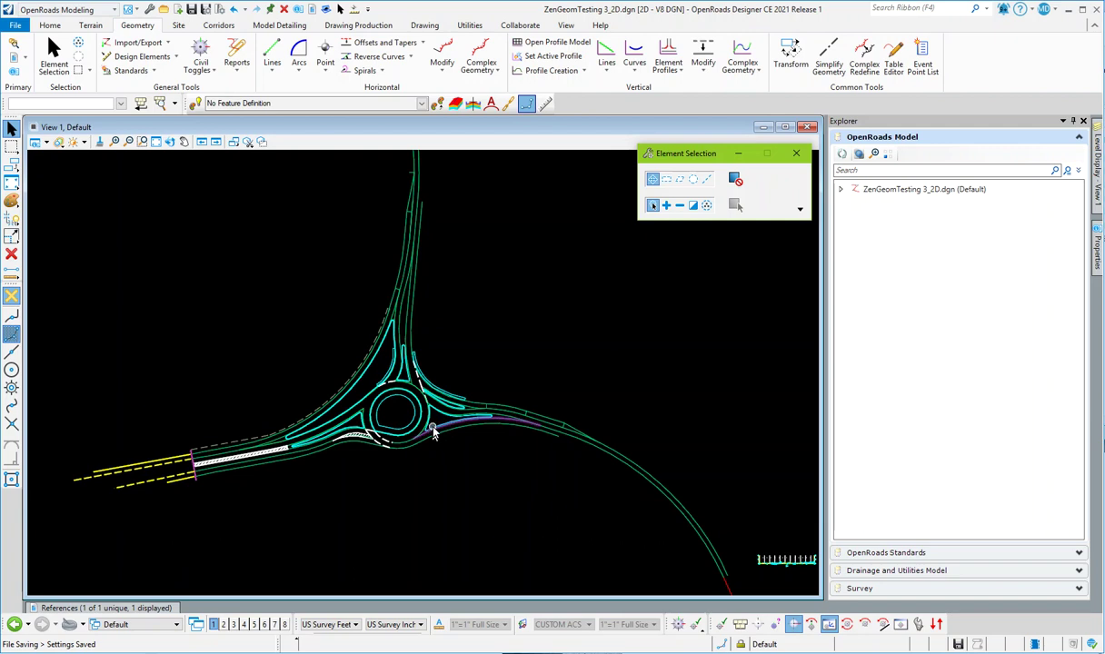
scroll(420, 377, "up", 2)
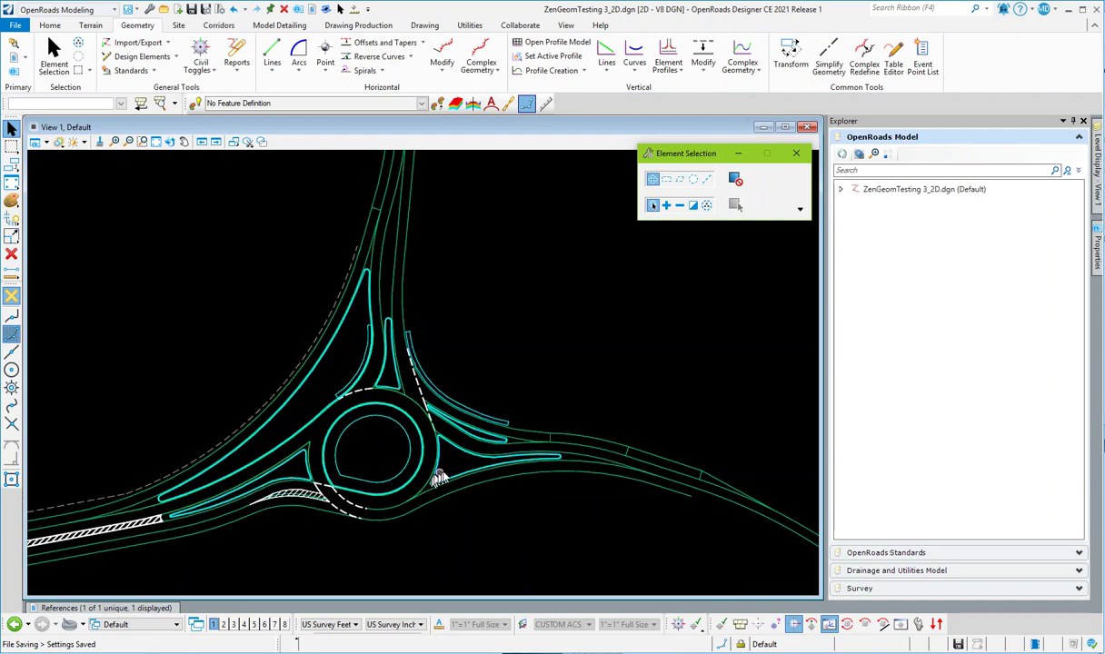
scroll(459, 464, "up", 3)
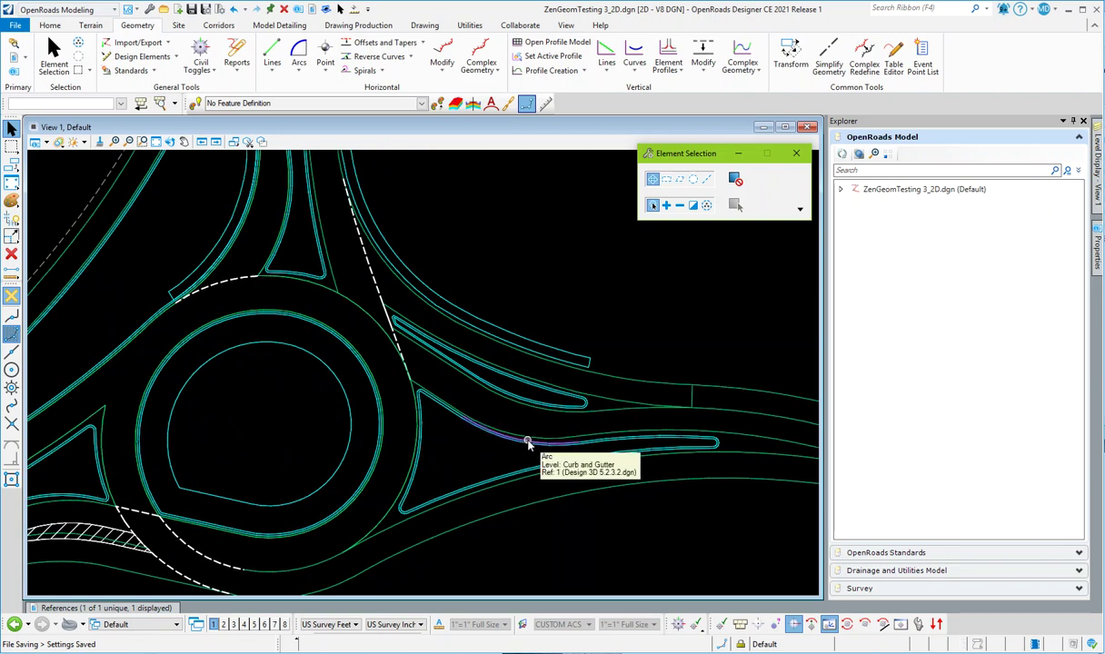
scroll(527, 446, "down", 1)
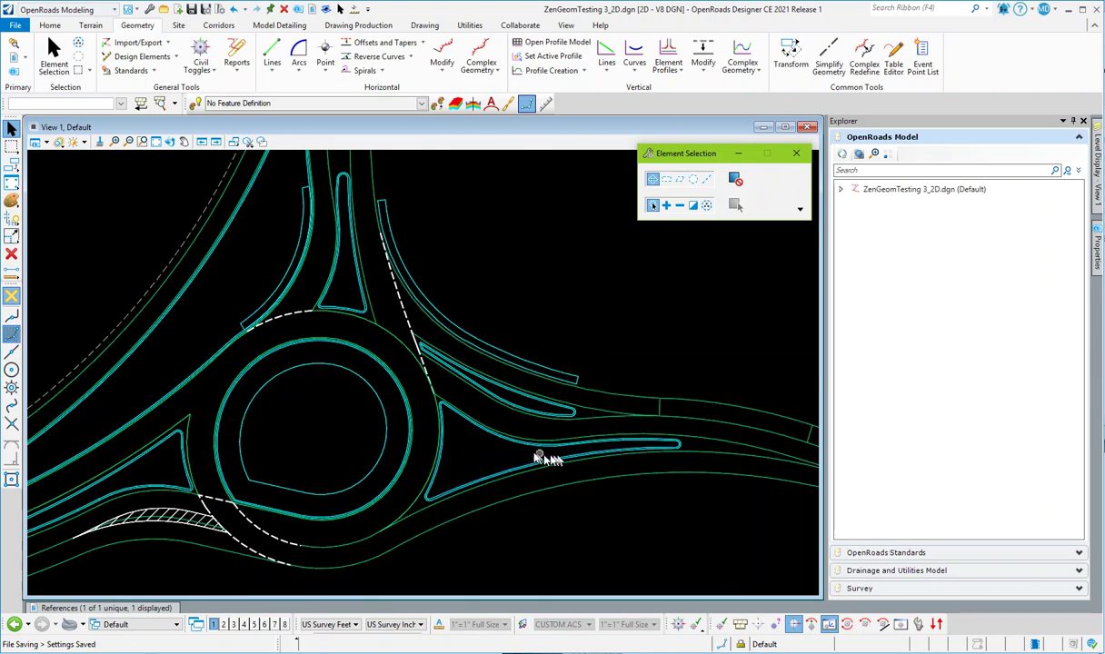
scroll(496, 442, "up", 1)
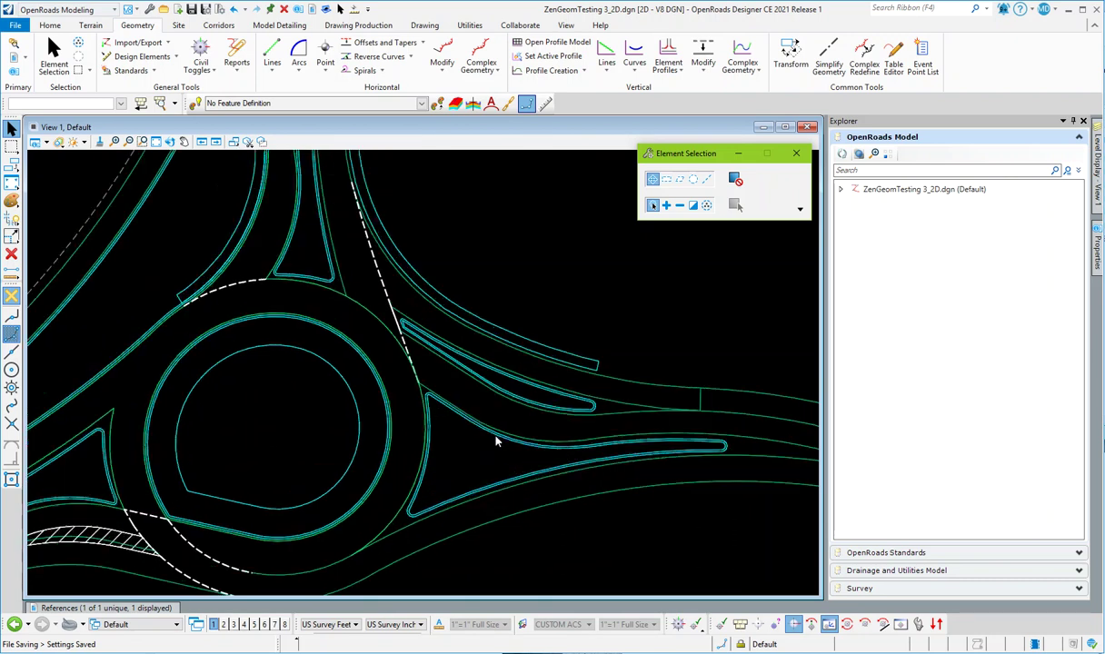
scroll(496, 442, "up", 2)
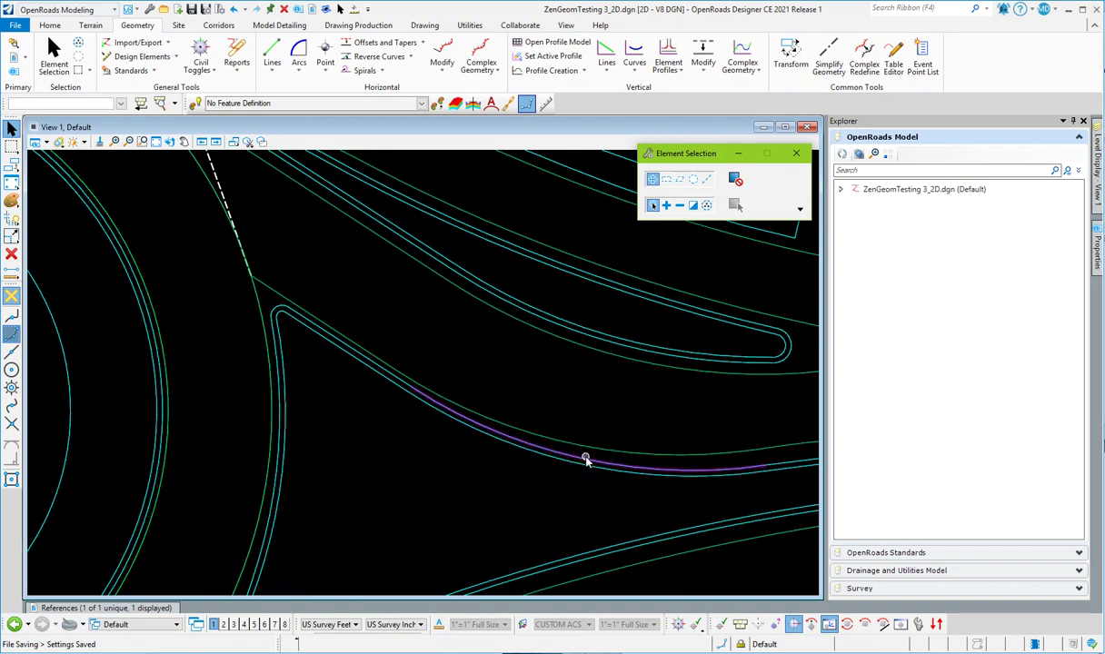
scroll(511, 453, "down", 2)
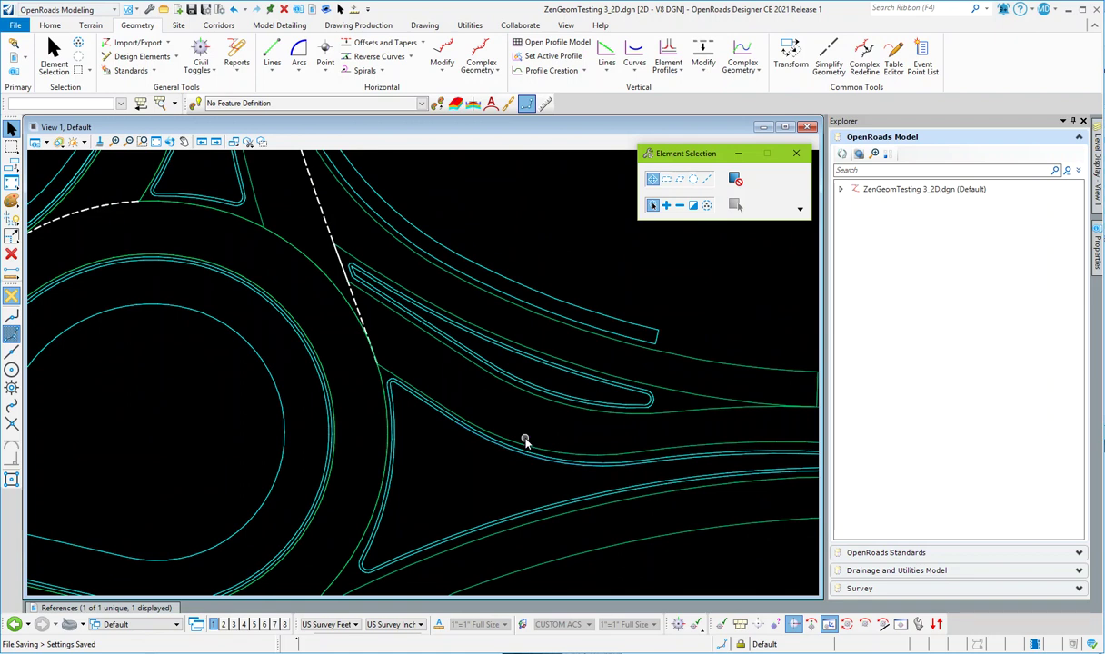
scroll(527, 432, "down", 5)
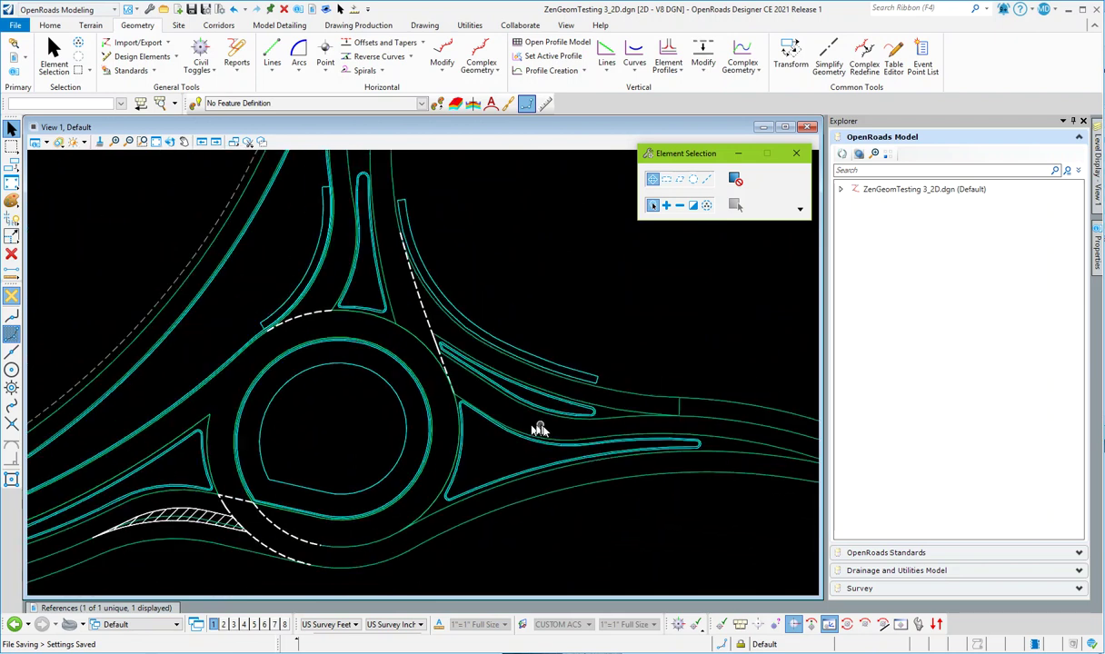
scroll(358, 328, "down", 1)
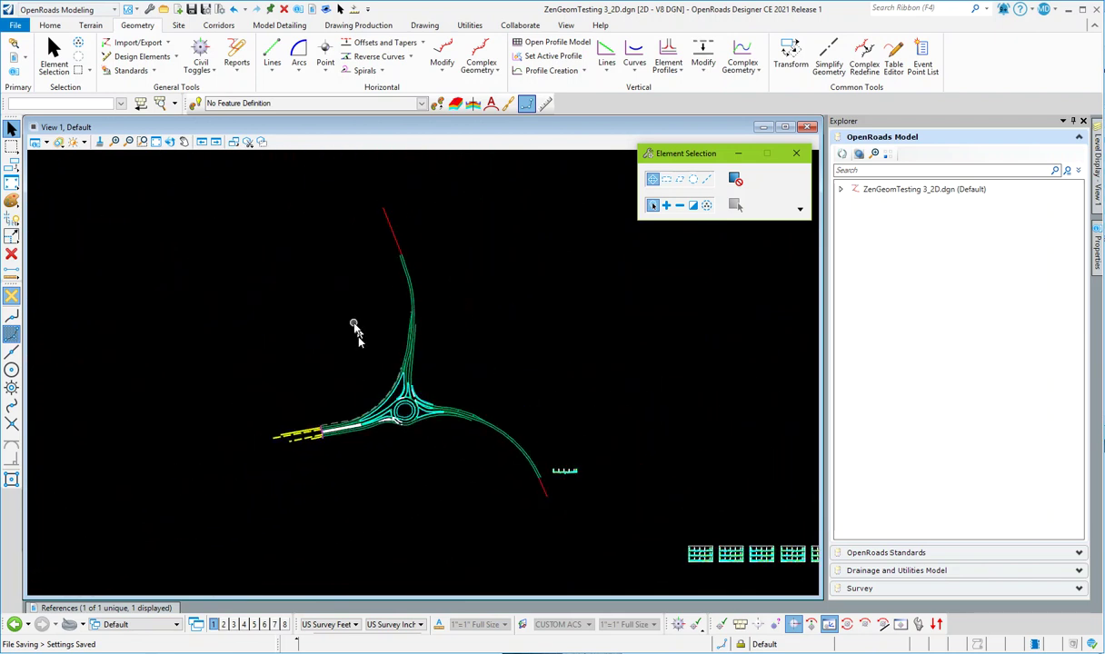
scroll(486, 415, "up", 1)
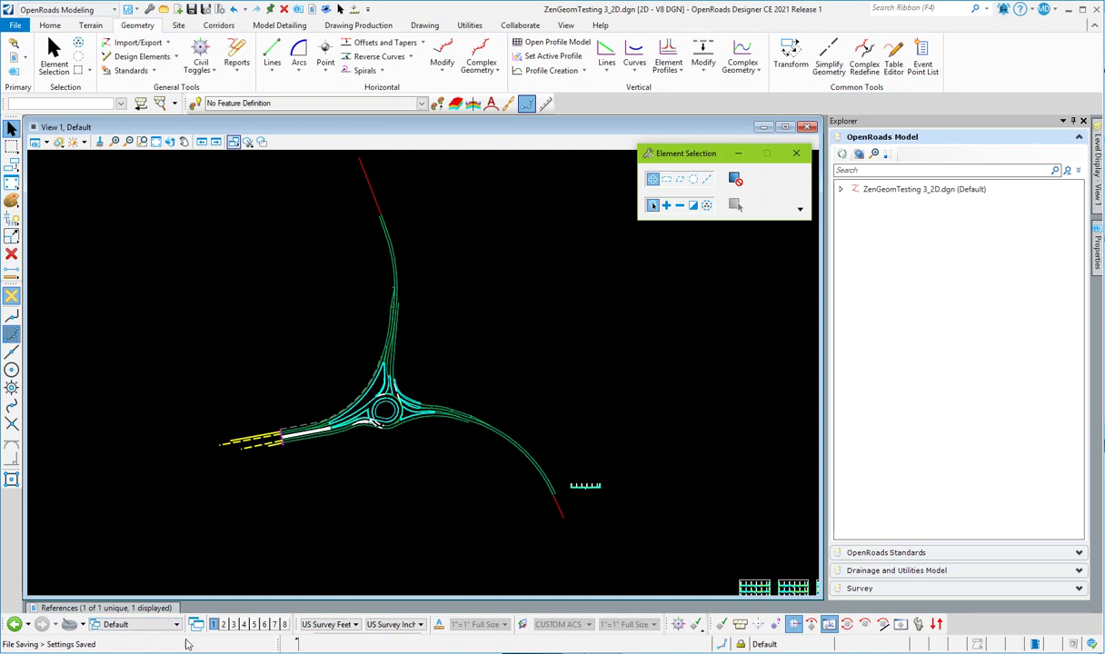
left_click(145, 607)
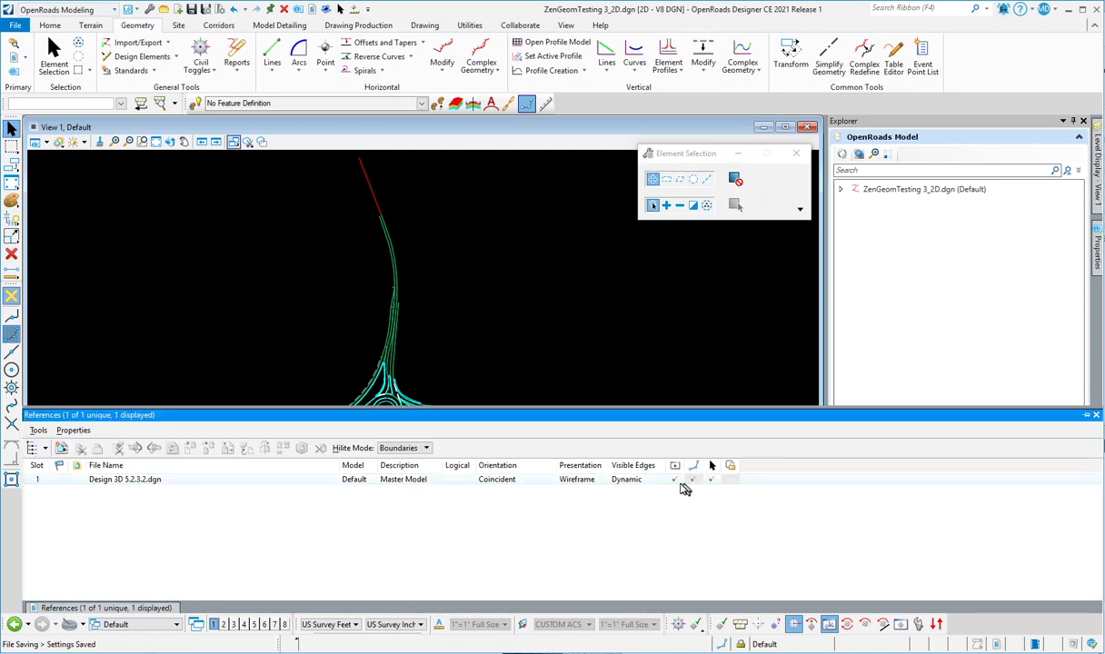
left_click(674, 480)
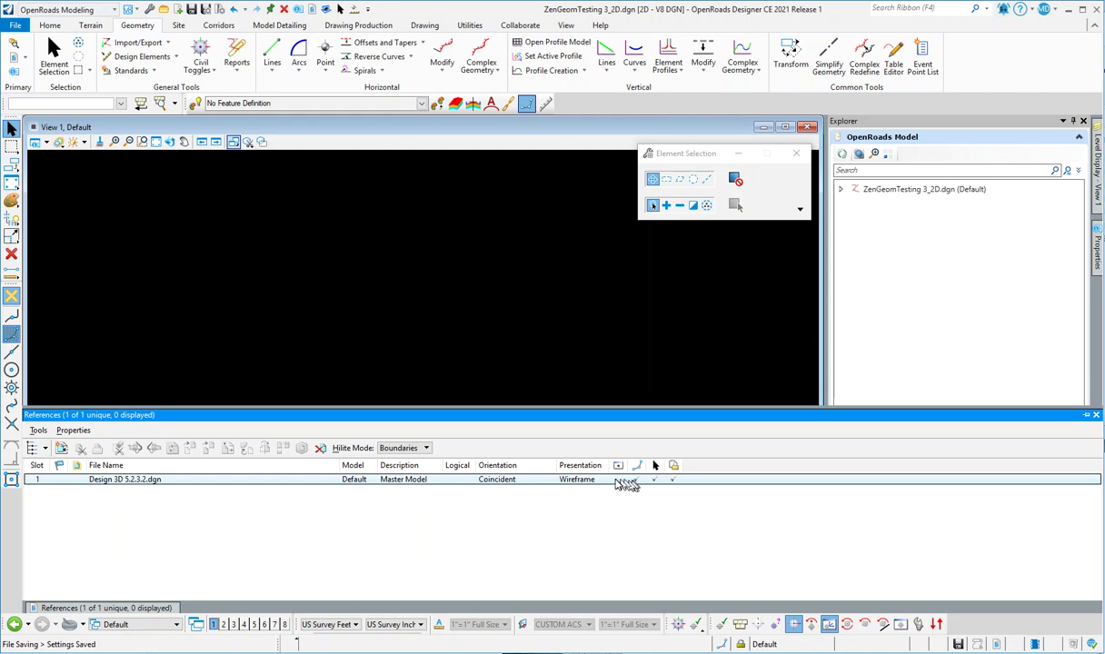
left_click(619, 480)
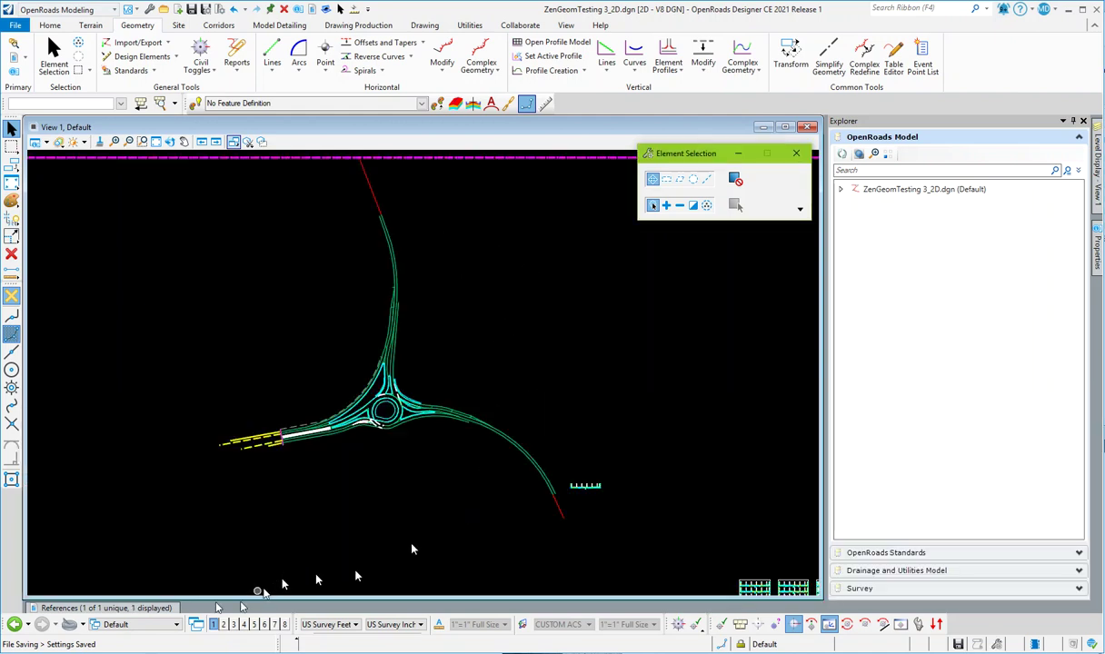
mouse_move(100, 607)
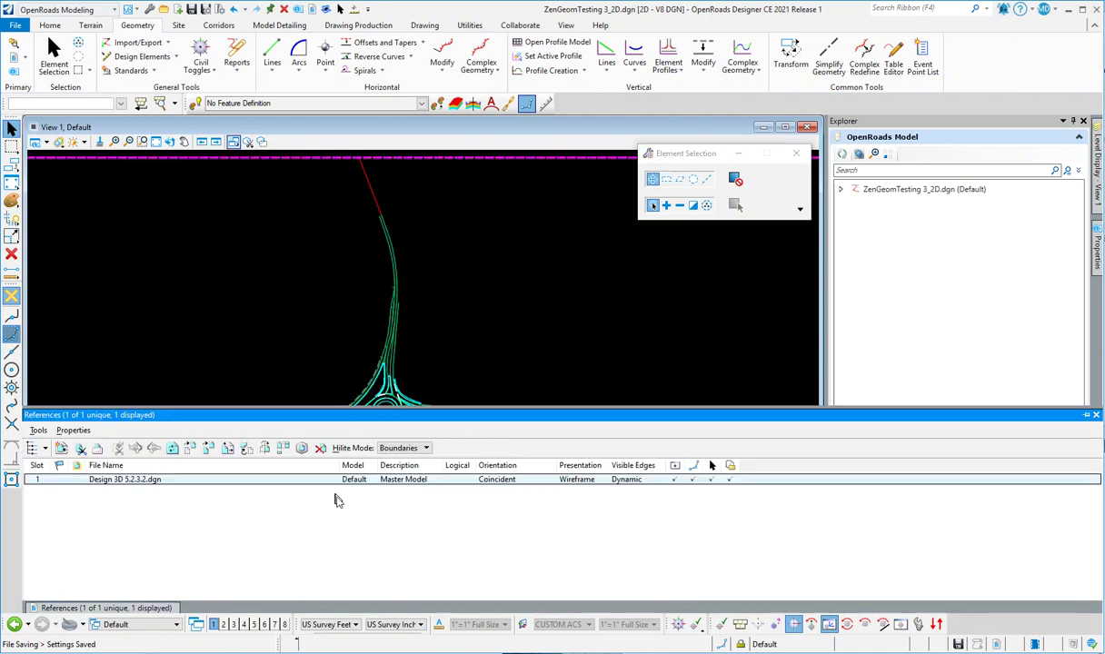
scroll(281, 350, "down", 2)
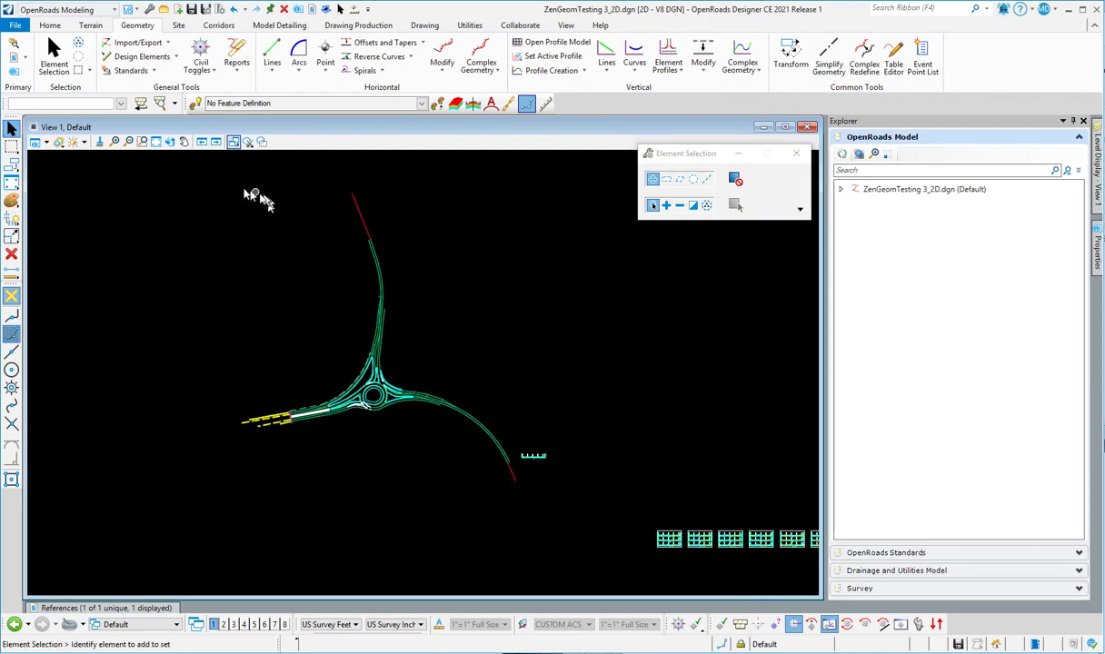
left_click_drag(204, 161, 493, 473)
- Activate Element Selection and make a first box-selection attempt around the roundabout linework
left_click(12, 129)
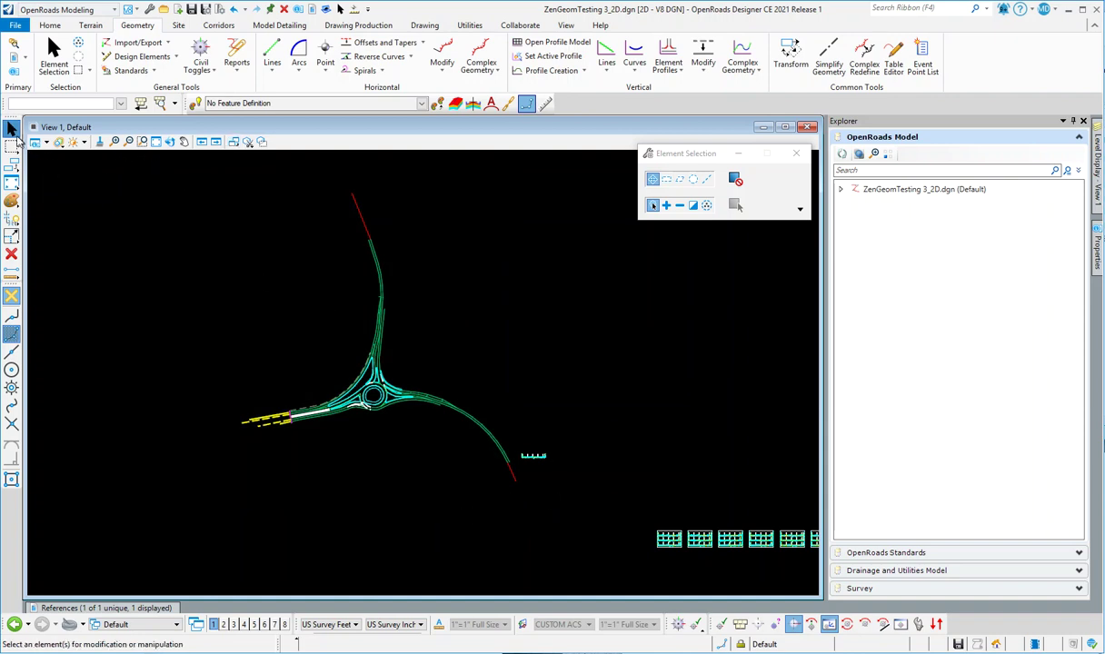
left_click(11, 129)
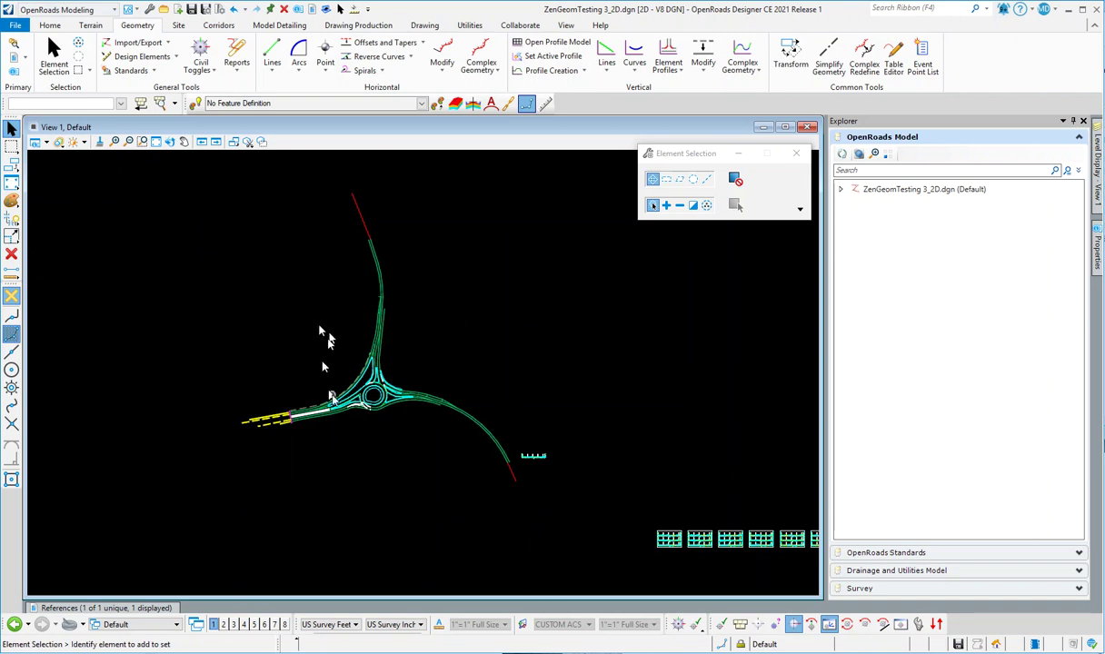
left_click(162, 607)
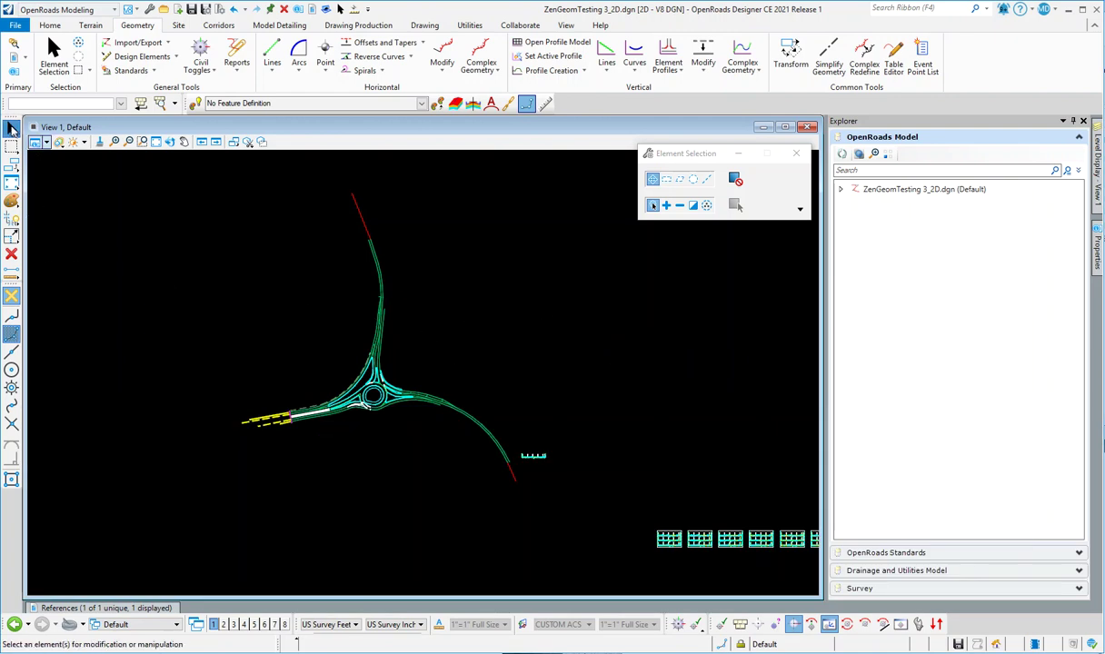
left_click_drag(207, 180, 519, 502)
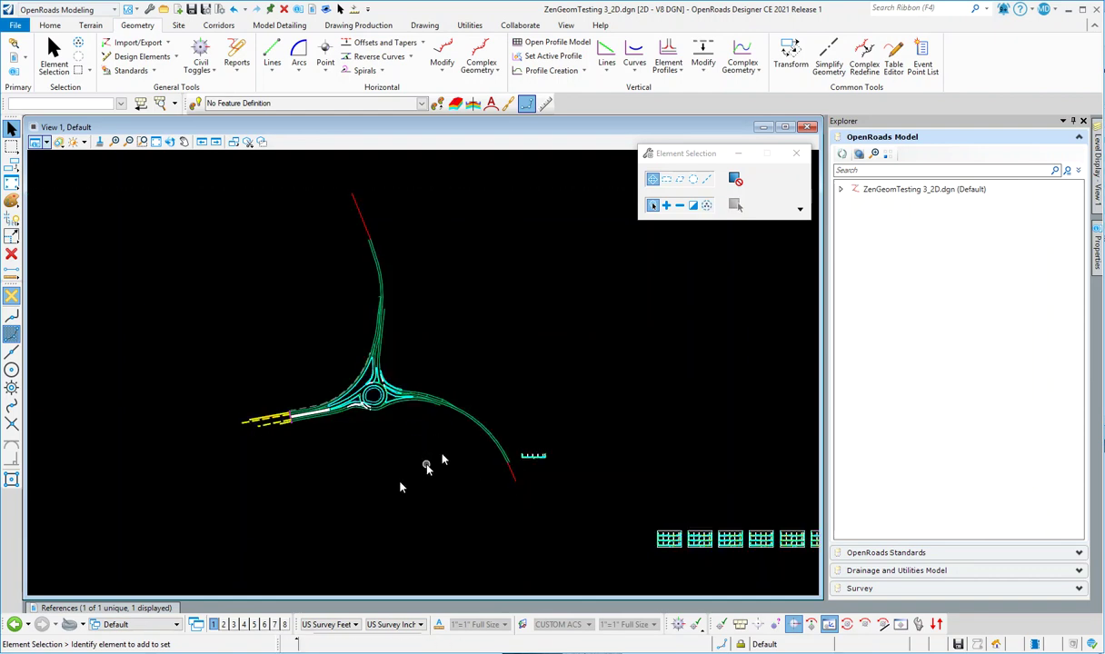
- Change the reference's Treat Attachment as Element setting, then box-select all 188 roundabout elements
left_click(151, 610)
mouse_move(143, 607)
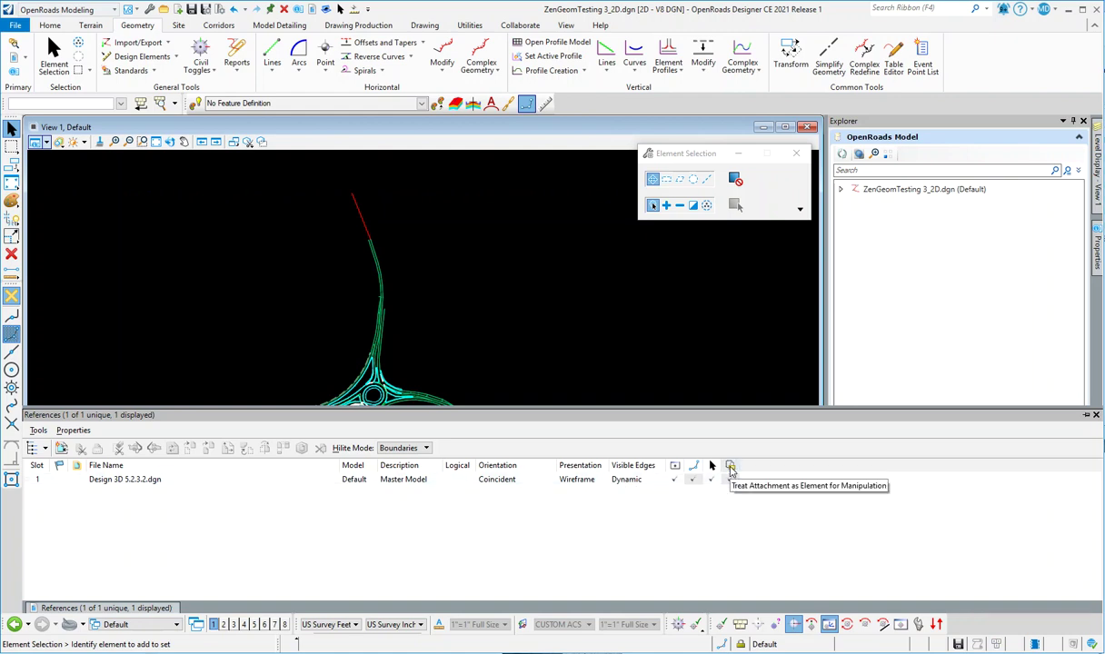
left_click(729, 479)
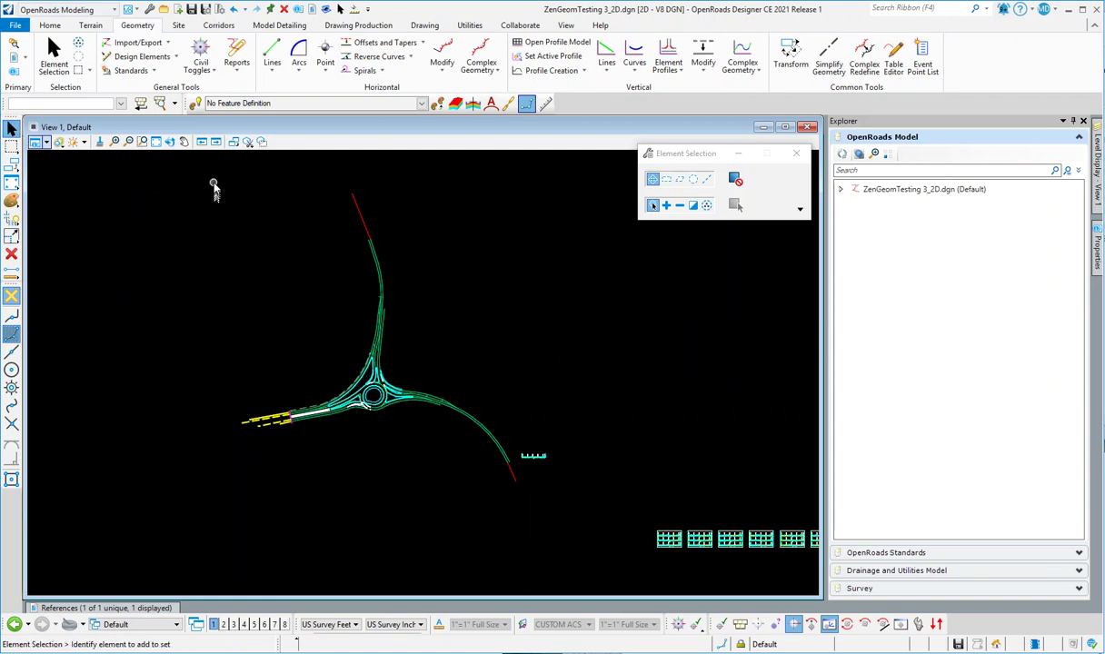
mouse_move(214, 183)
left_mouse_down()
mouse_move(481, 508)
mouse_move(513, 495)
mouse_move(517, 509)
left_mouse_up()
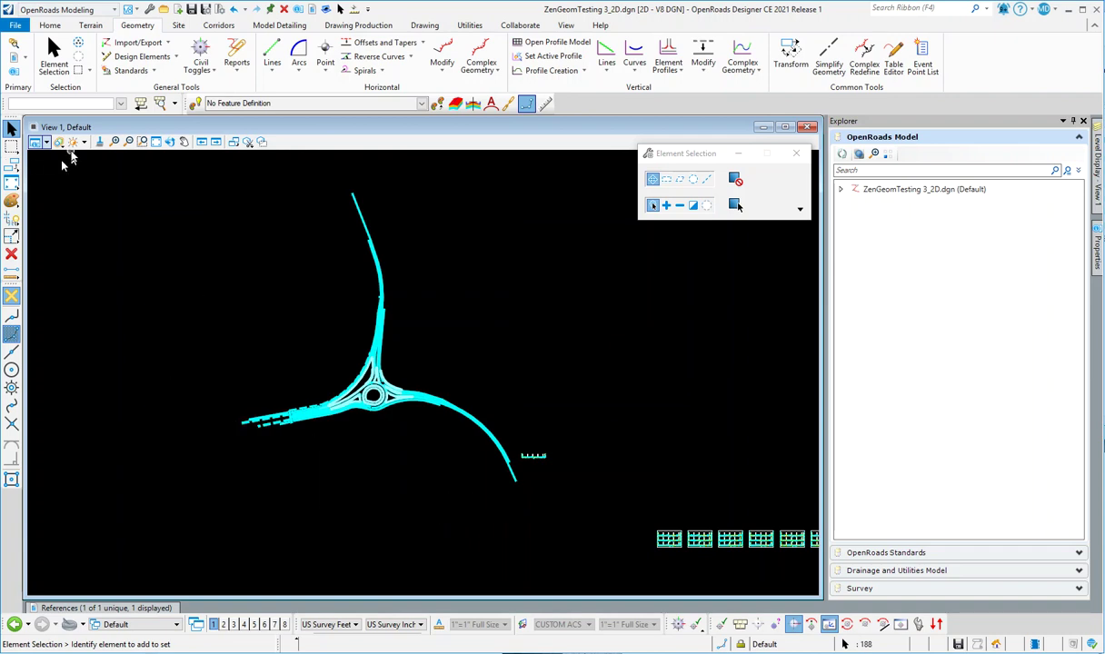
- Cancel the started element copy and turn off display of Design 3D 5.2.3.2.dgn
left_click(11, 164)
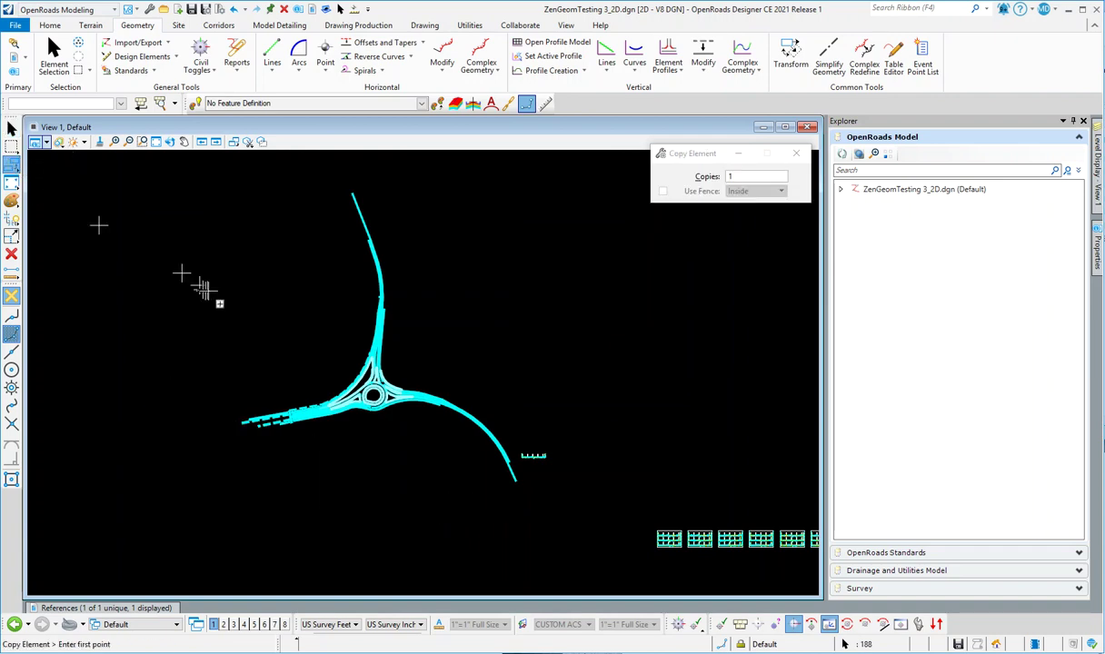
left_click(263, 305)
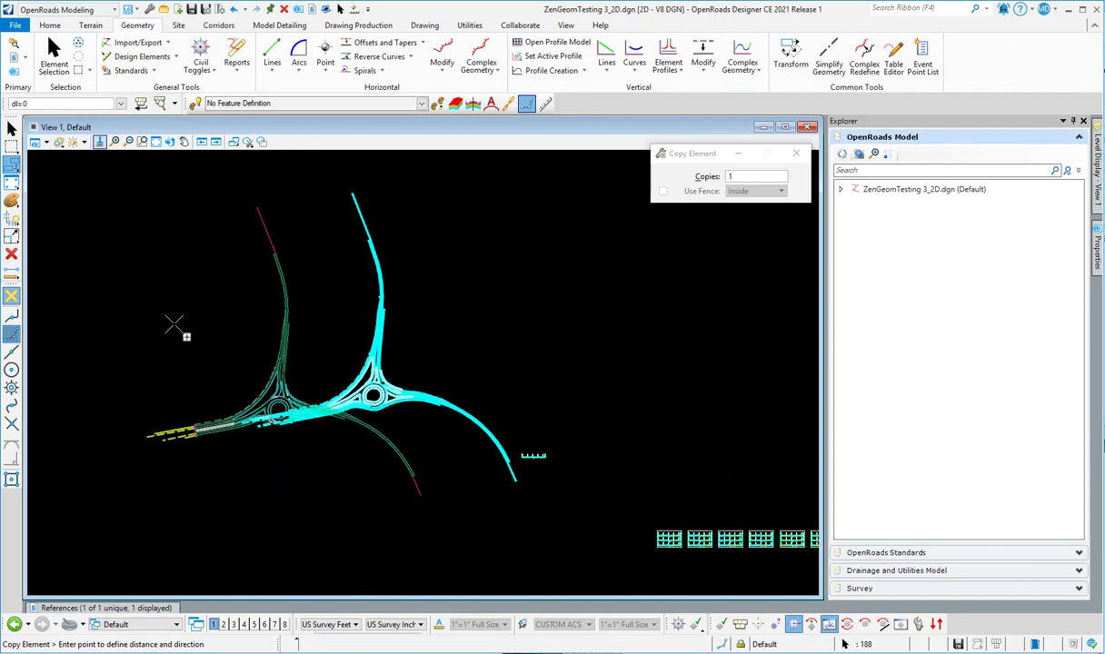
key("Escape")
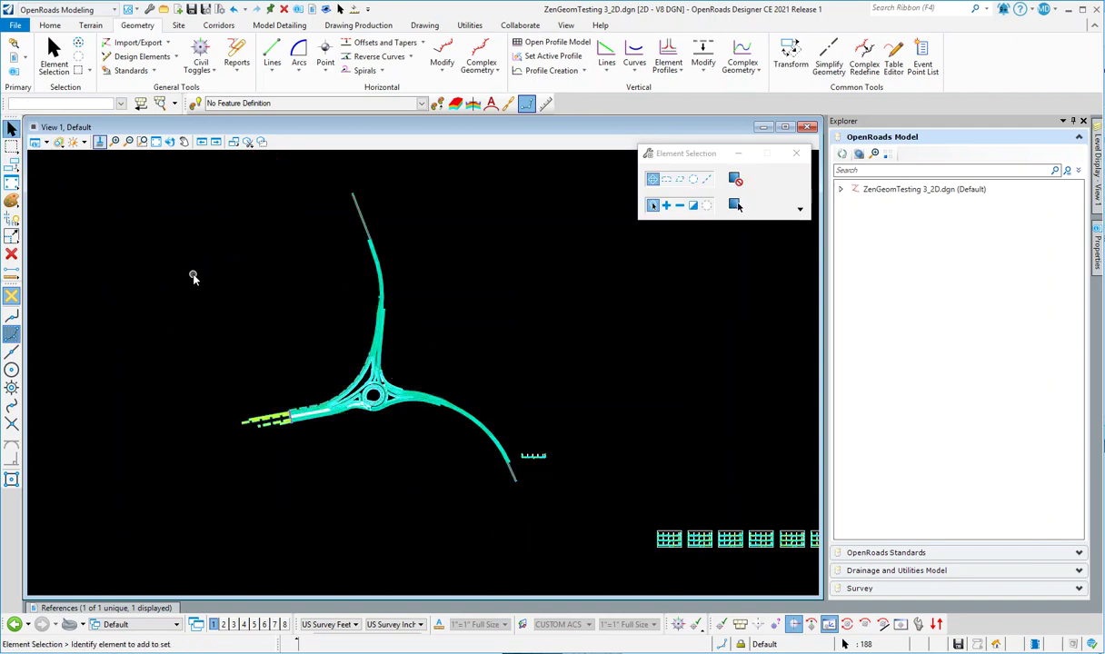
left_click(146, 607)
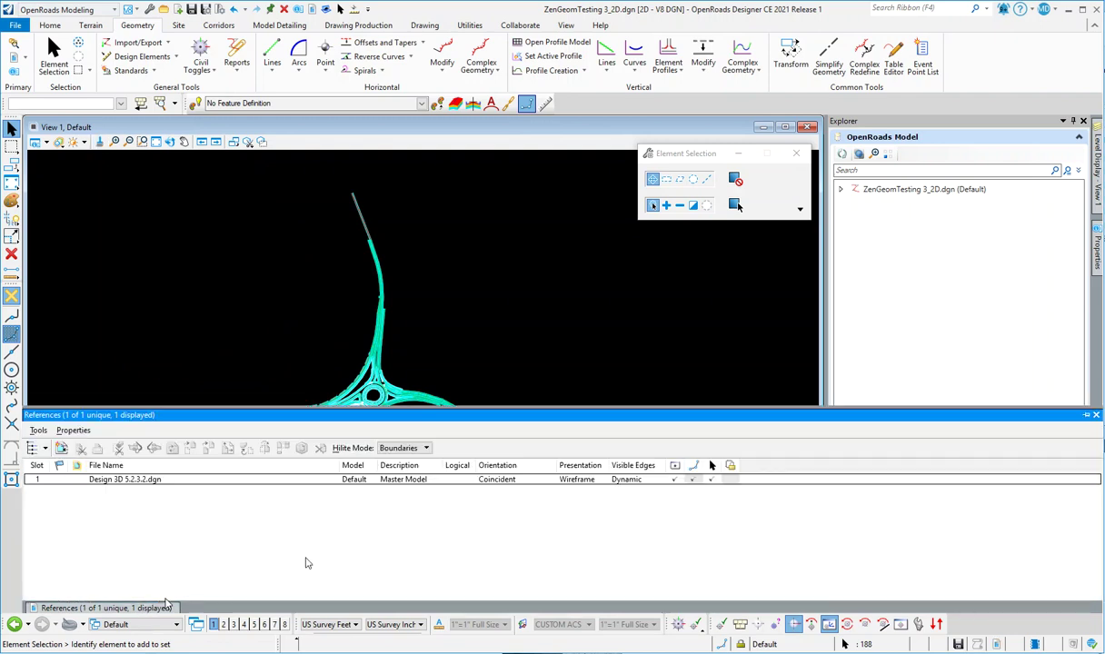
left_click(675, 479)
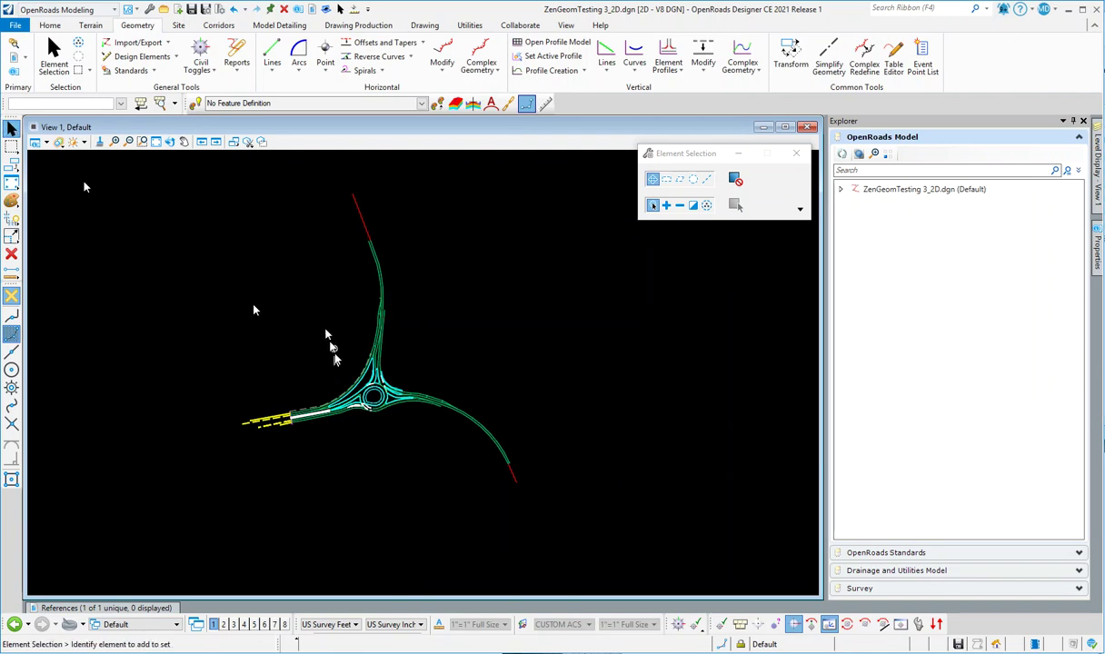
- Create civil rule features from all roundabout graphics using feature definition C-ROAD-Temp, named Temp
left_click_drag(180, 180, 593, 524)
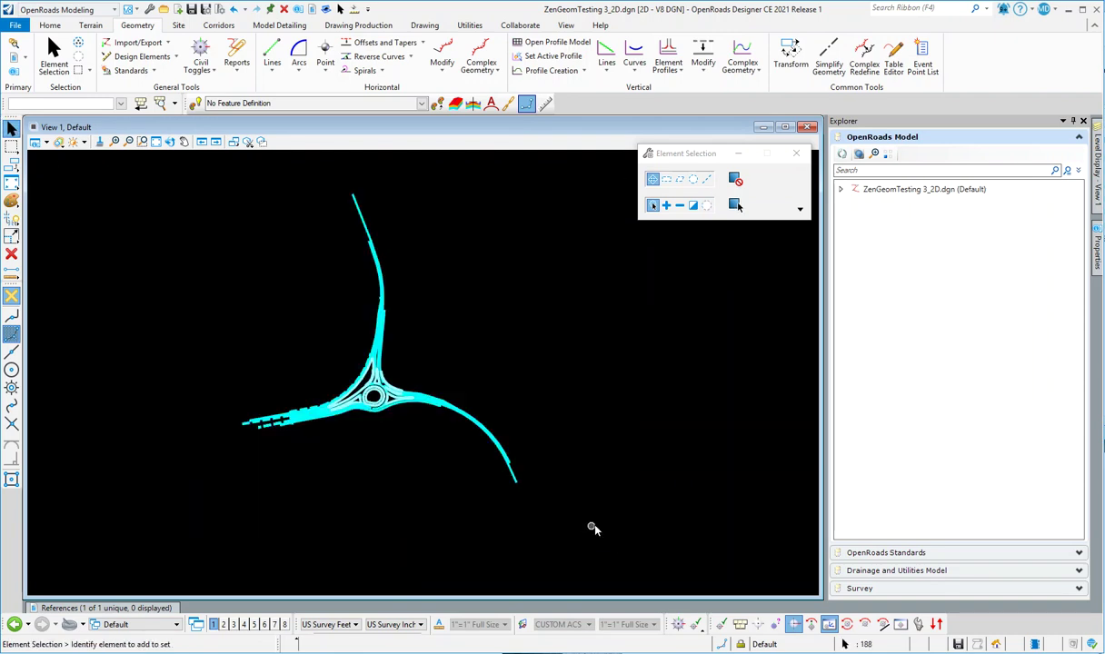
left_click(177, 57)
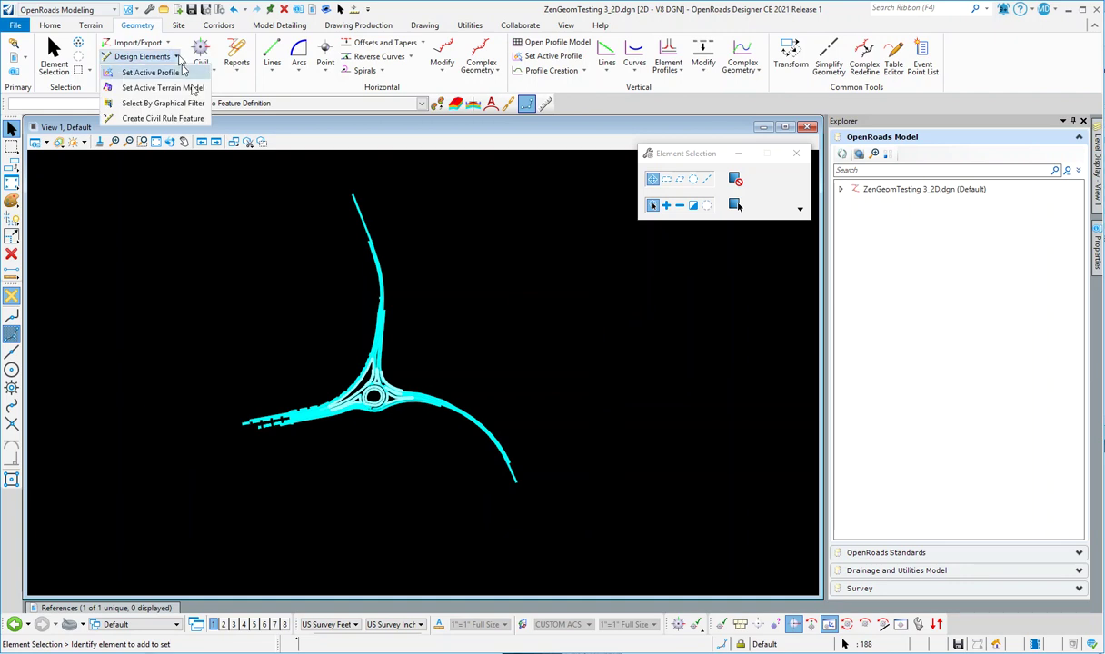
left_click(161, 119)
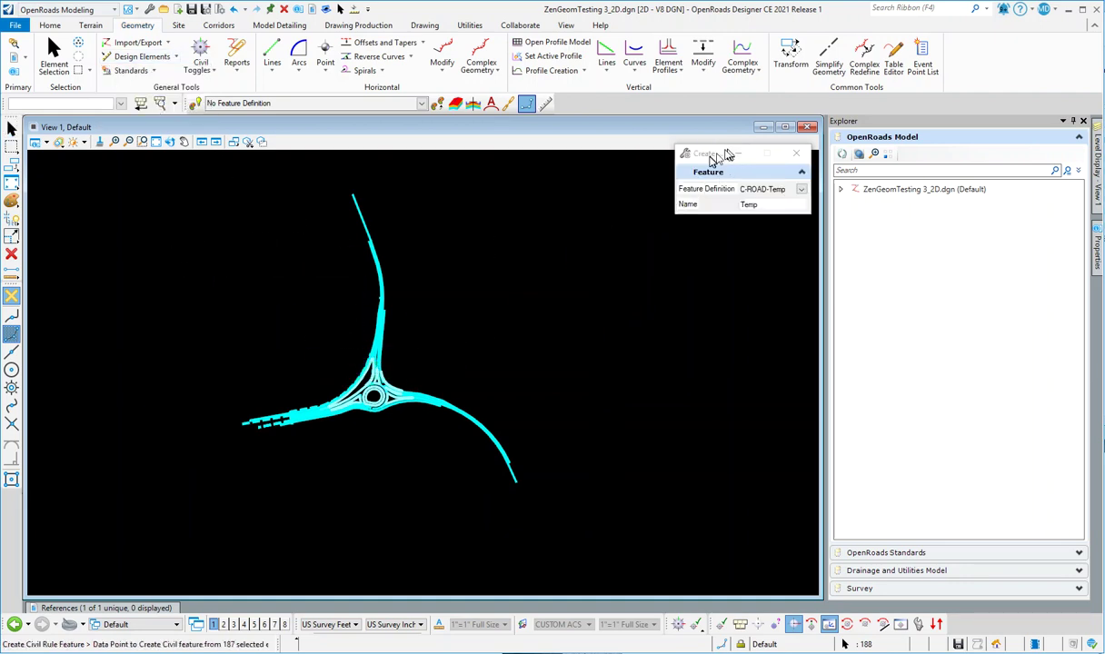
left_click_drag(718, 153, 609, 187)
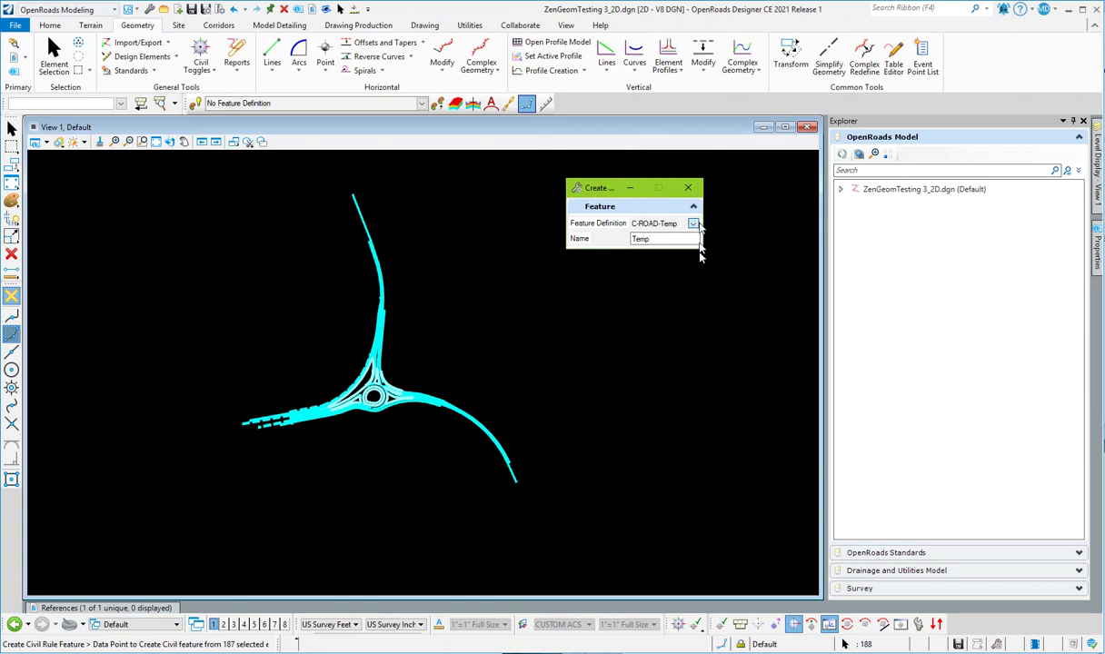
left_click(693, 223)
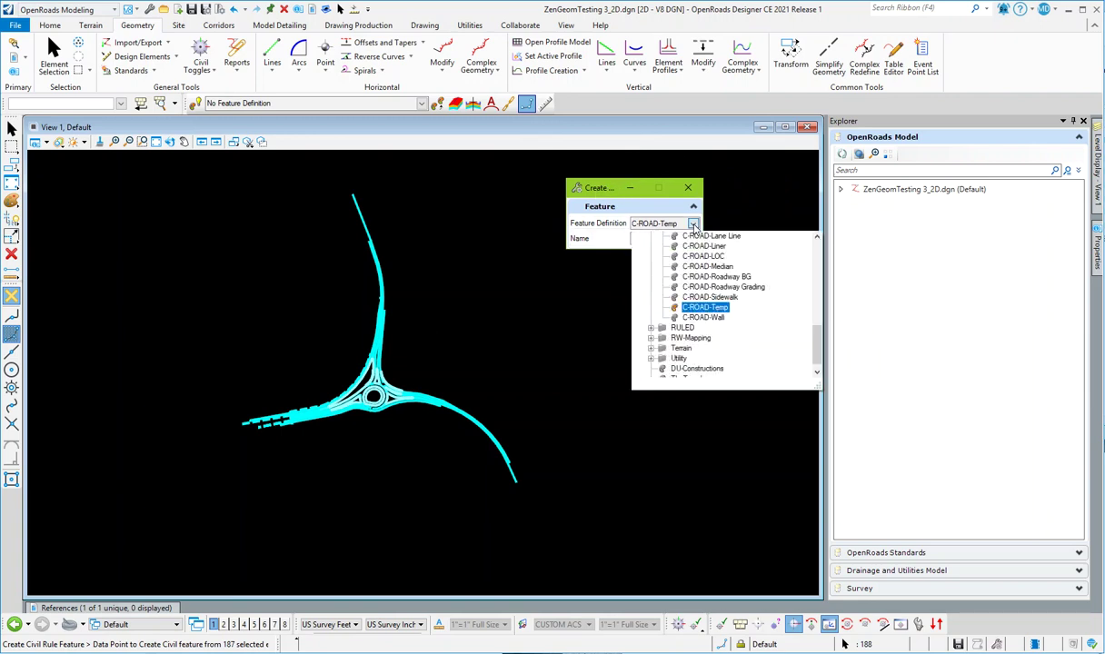
left_click(705, 307)
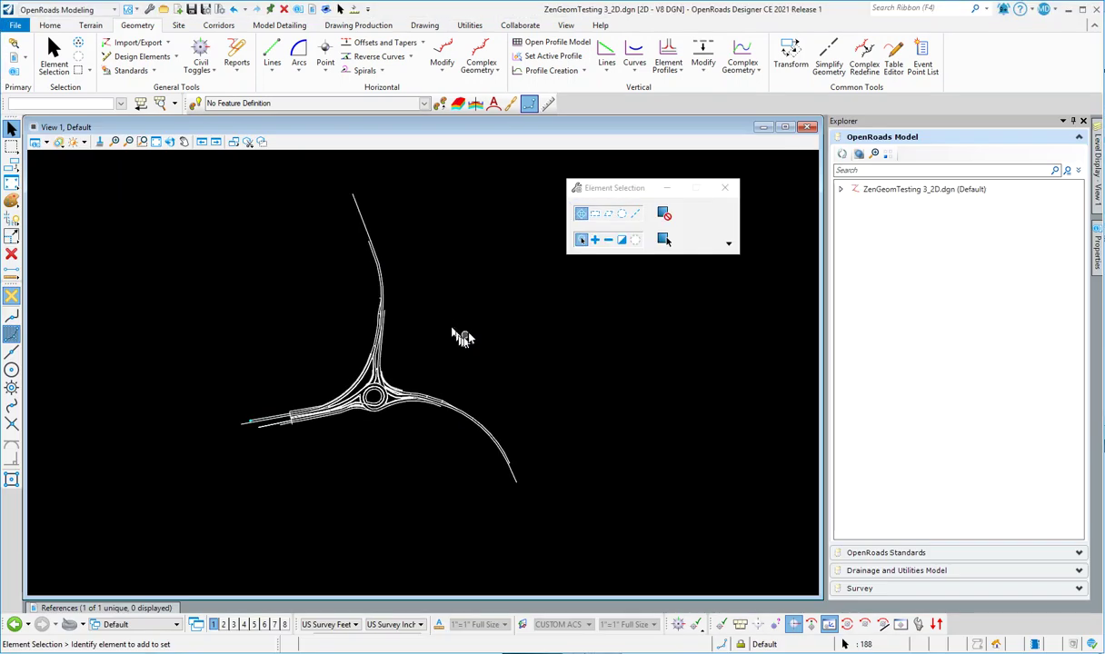
scroll(368, 399, "up", 5)
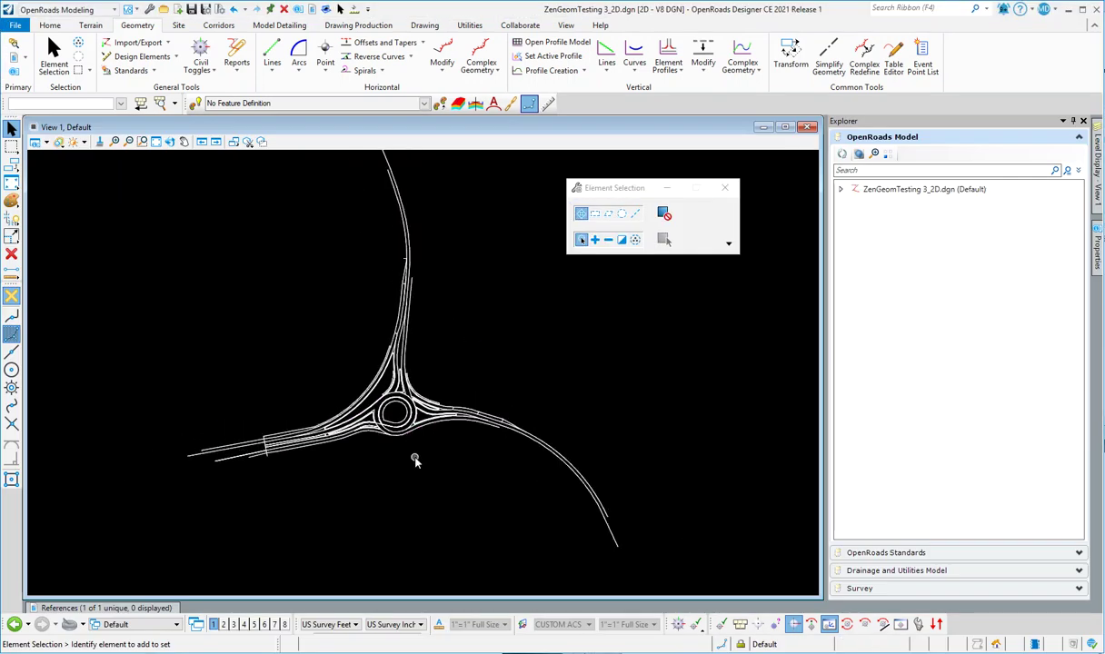
scroll(409, 382, "up", 3)
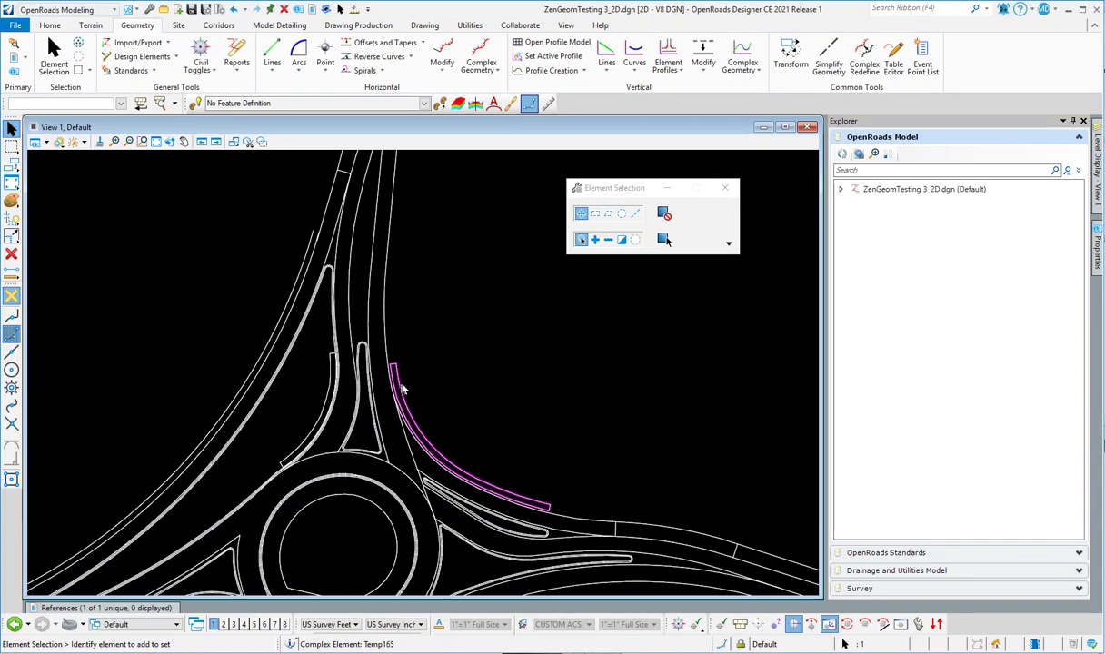
left_click(402, 385)
left_click(382, 300)
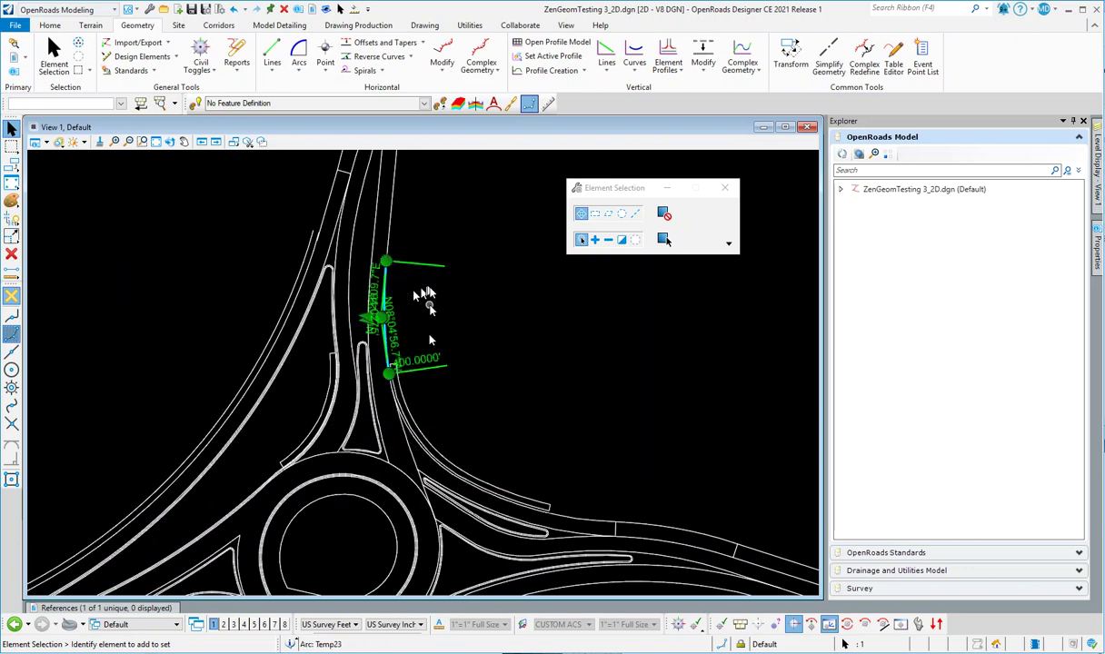
scroll(459, 363, "down", 2)
scroll(391, 477, "up", 6)
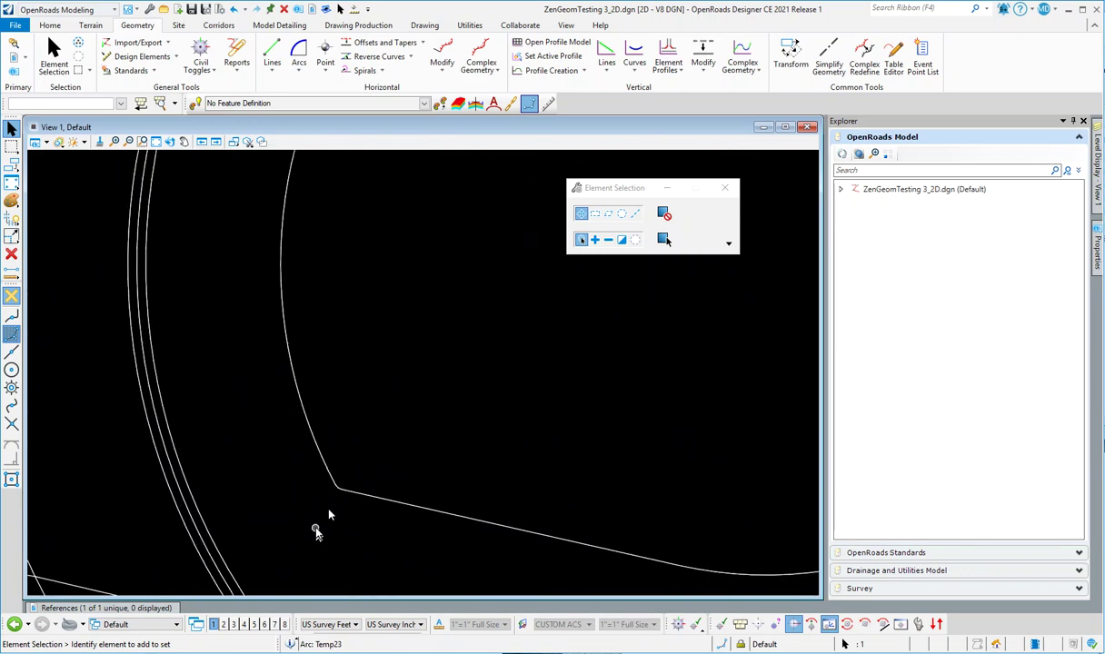
left_click(350, 436)
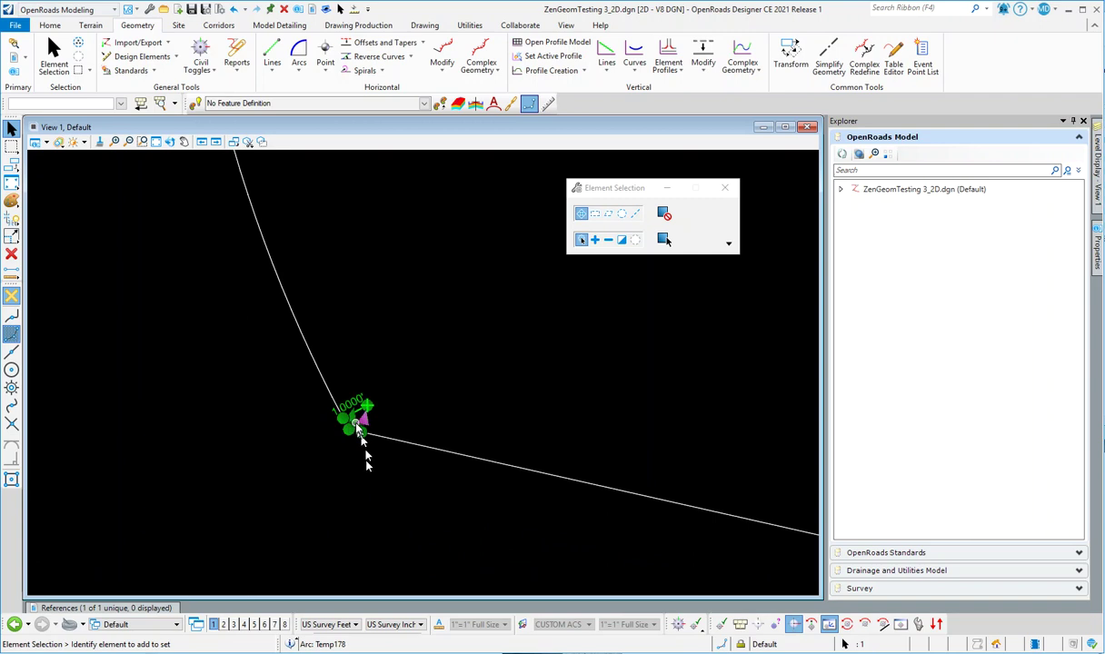
scroll(350, 440, "up", 2)
scroll(341, 463, "up", 2)
scroll(333, 482, "down", 2)
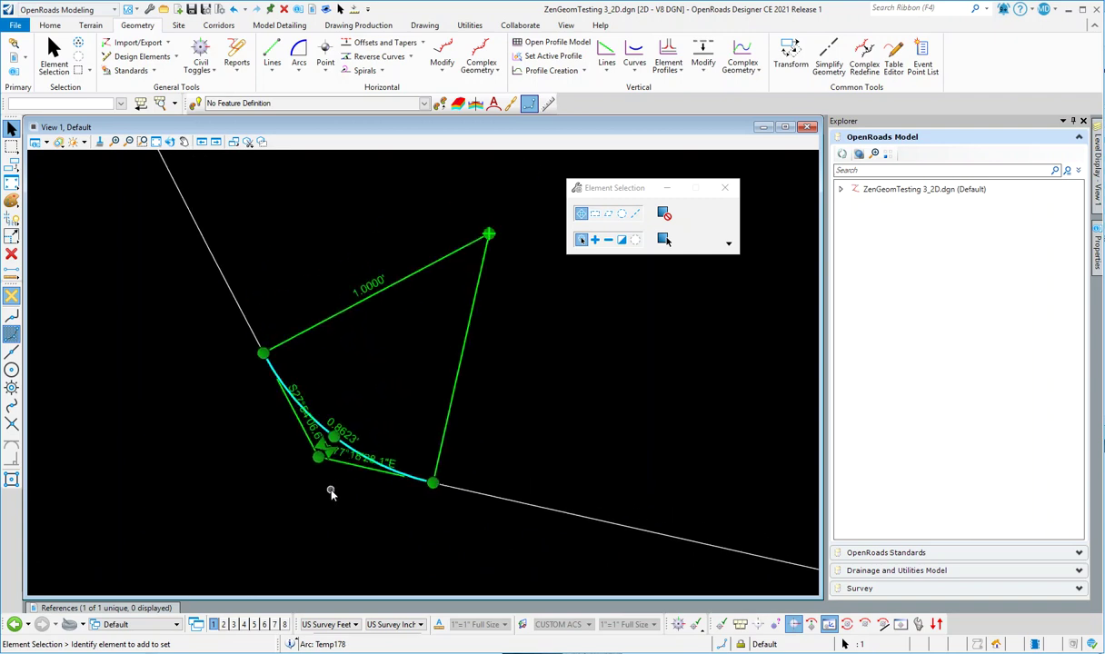
scroll(329, 499, "down", 1)
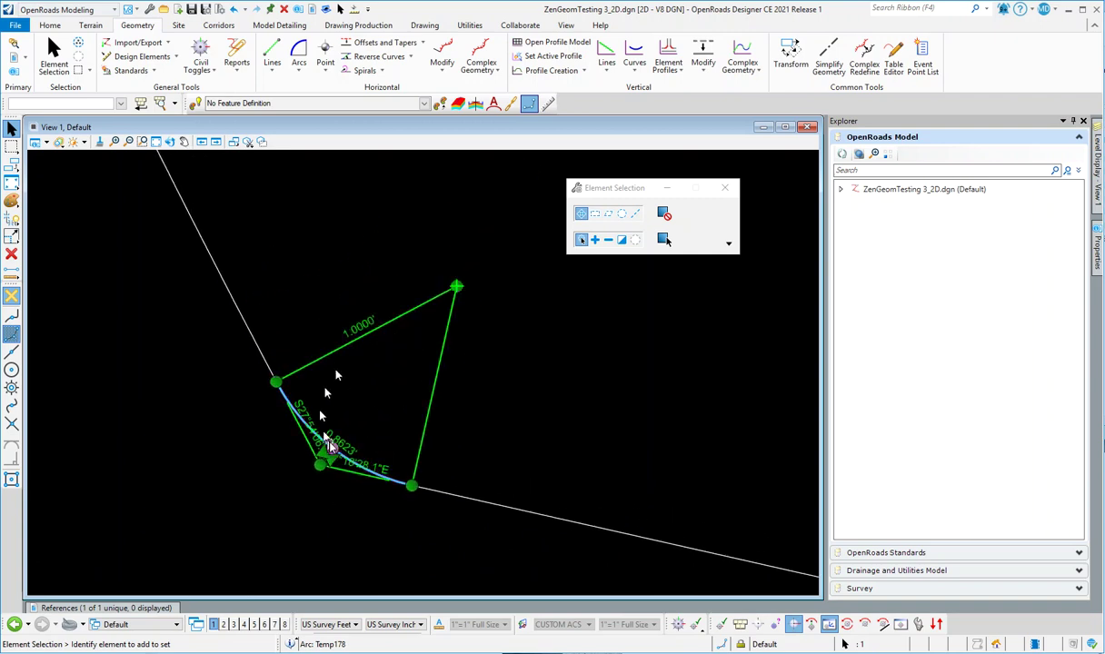
left_click(246, 329)
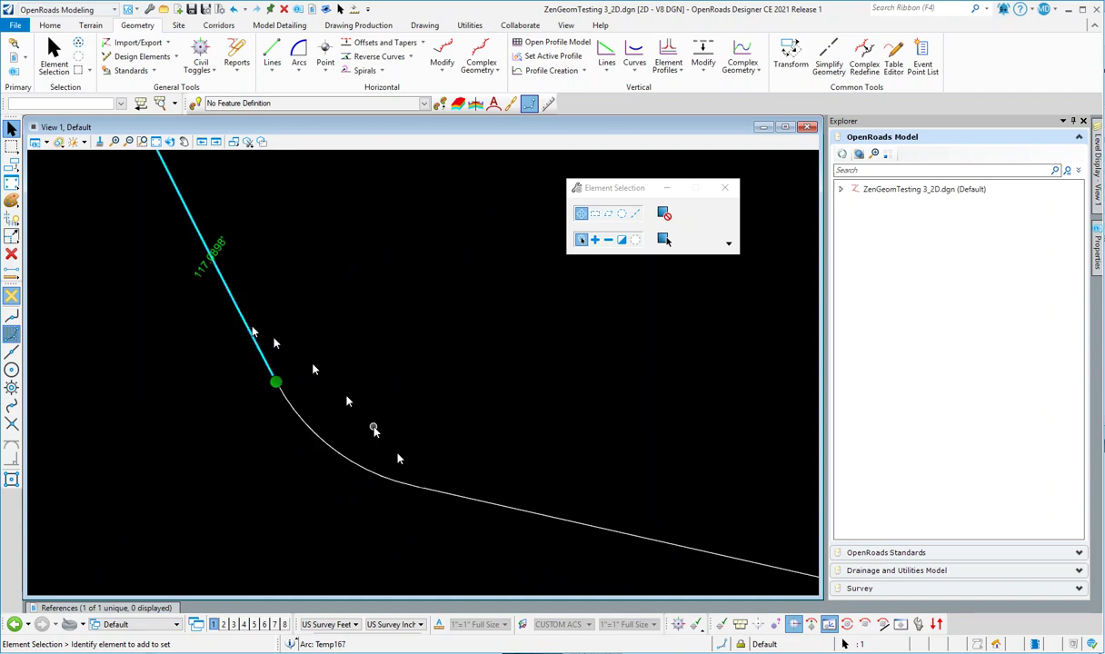
left_click(489, 497)
left_click(323, 448)
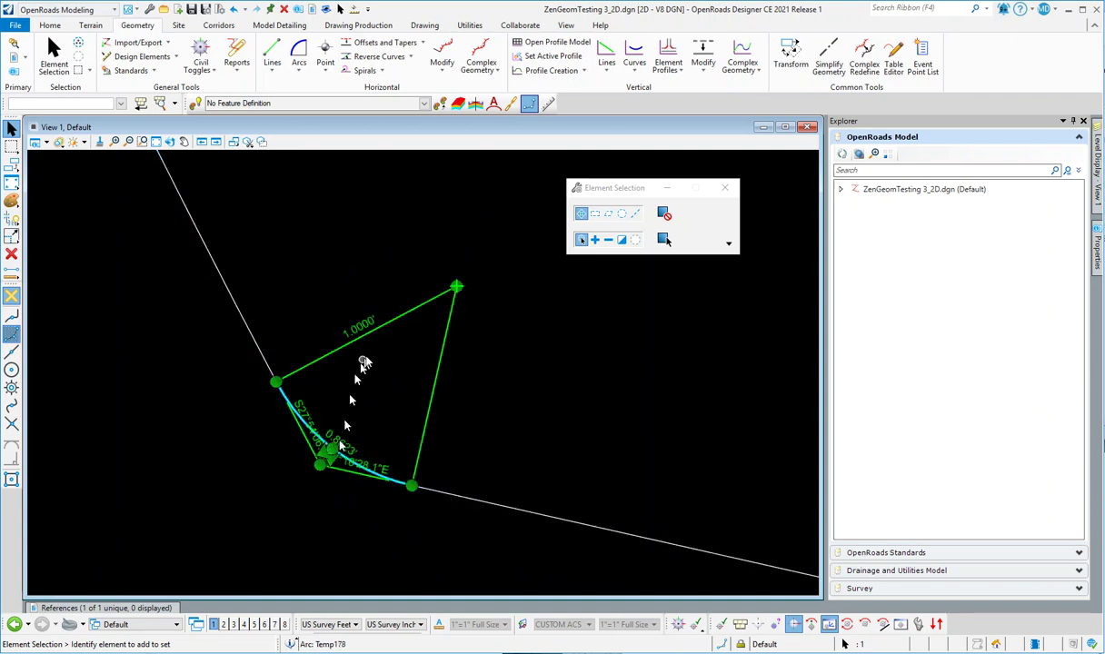
left_click(365, 322)
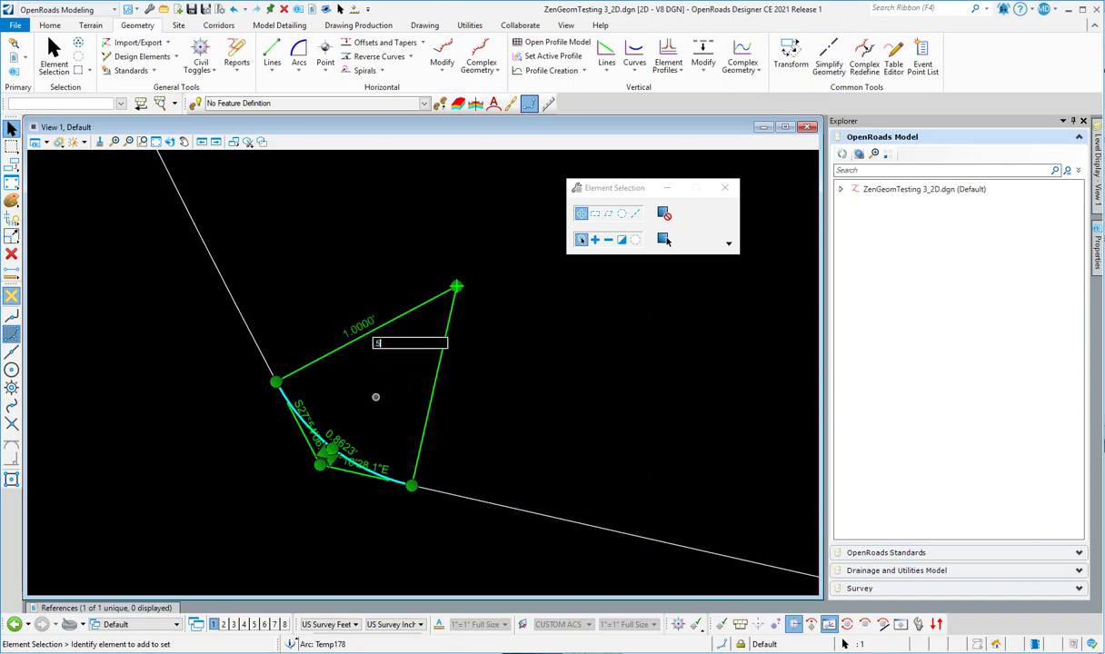
key("Return")
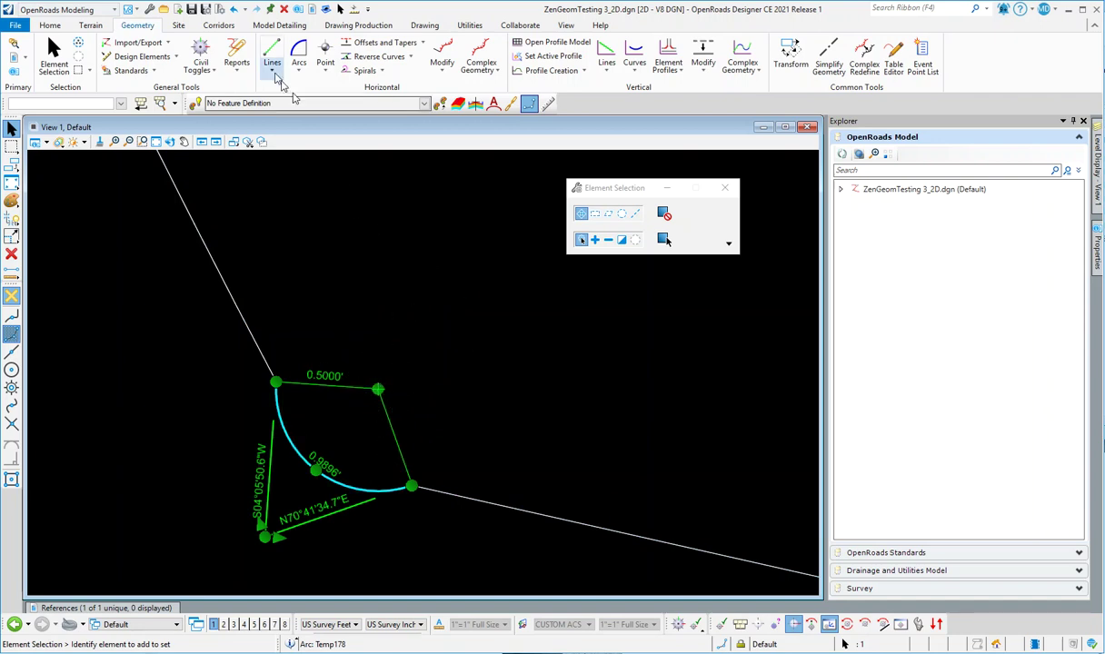
left_click(233, 9)
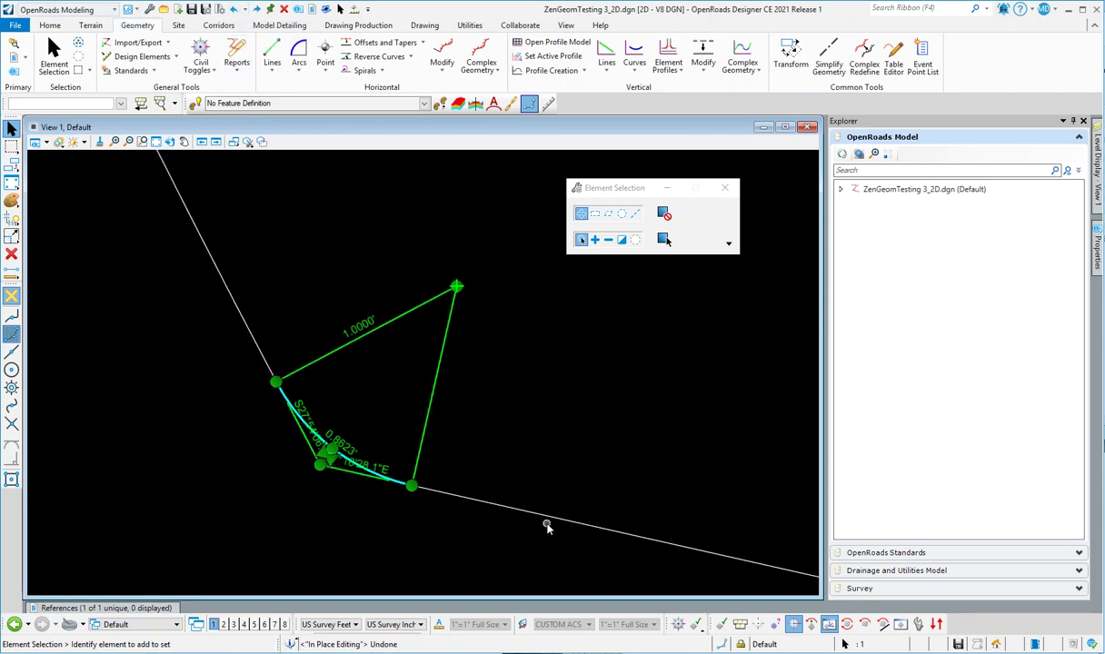
left_click(520, 447)
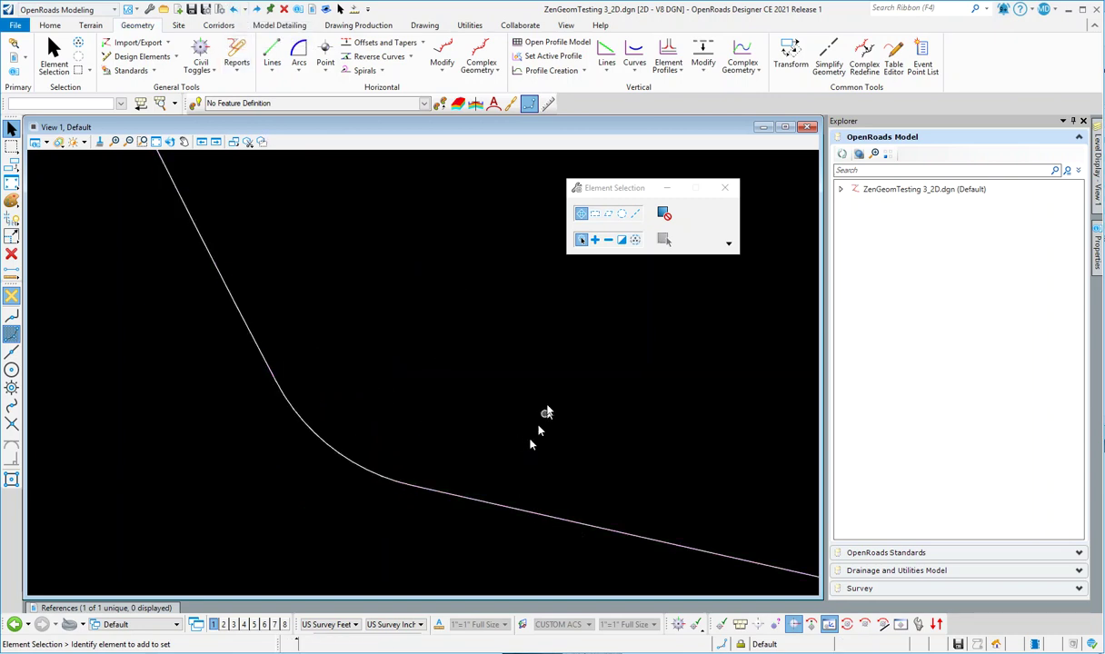
left_click(318, 445)
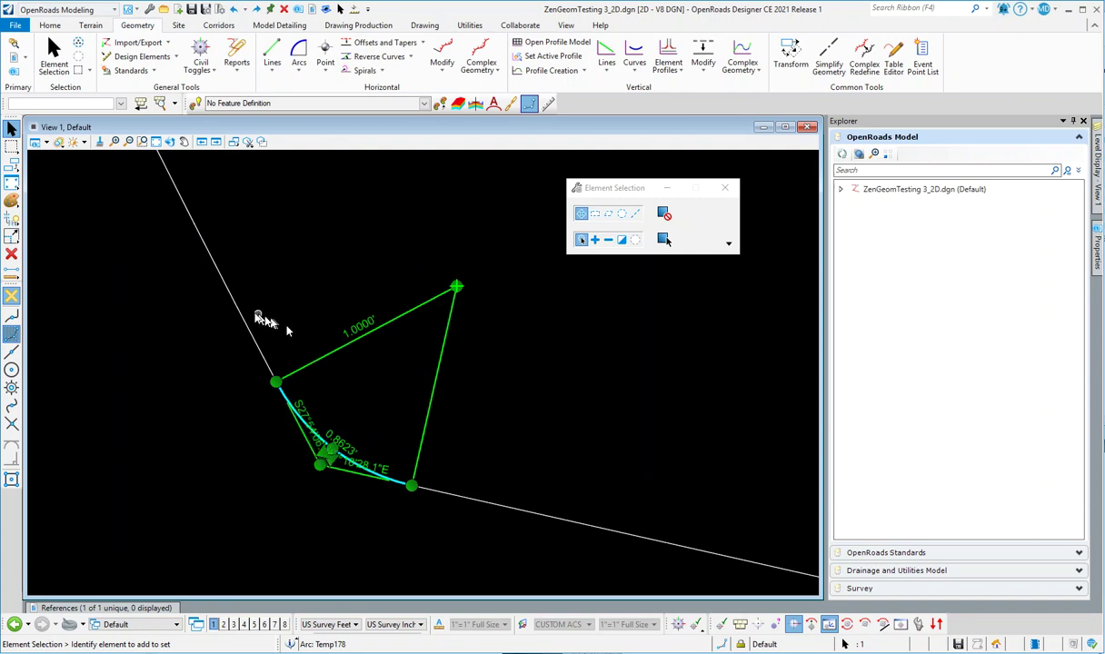
left_click(507, 403)
scroll(341, 434, "down", 6)
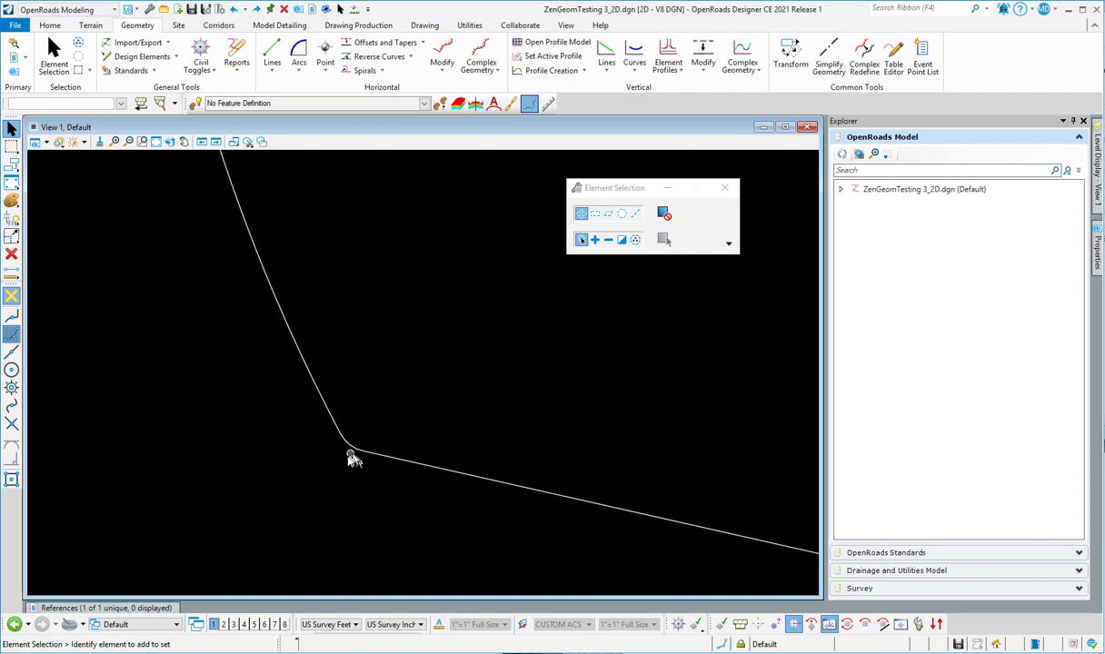
scroll(242, 445, "down", 4)
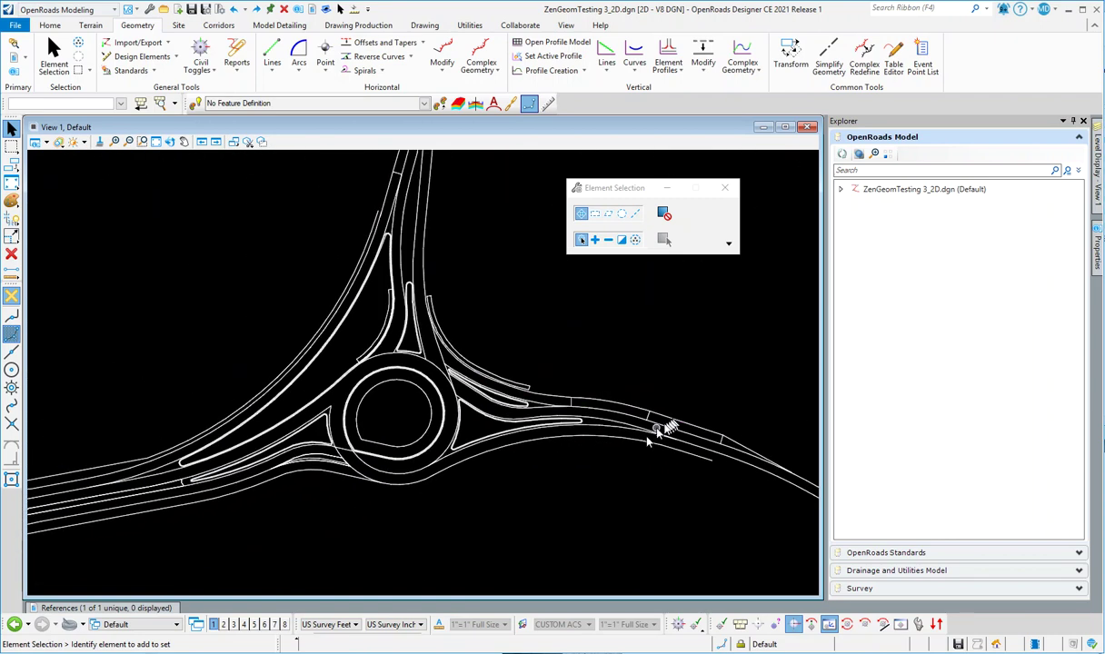
left_click(541, 382)
scroll(623, 375, "up", 4)
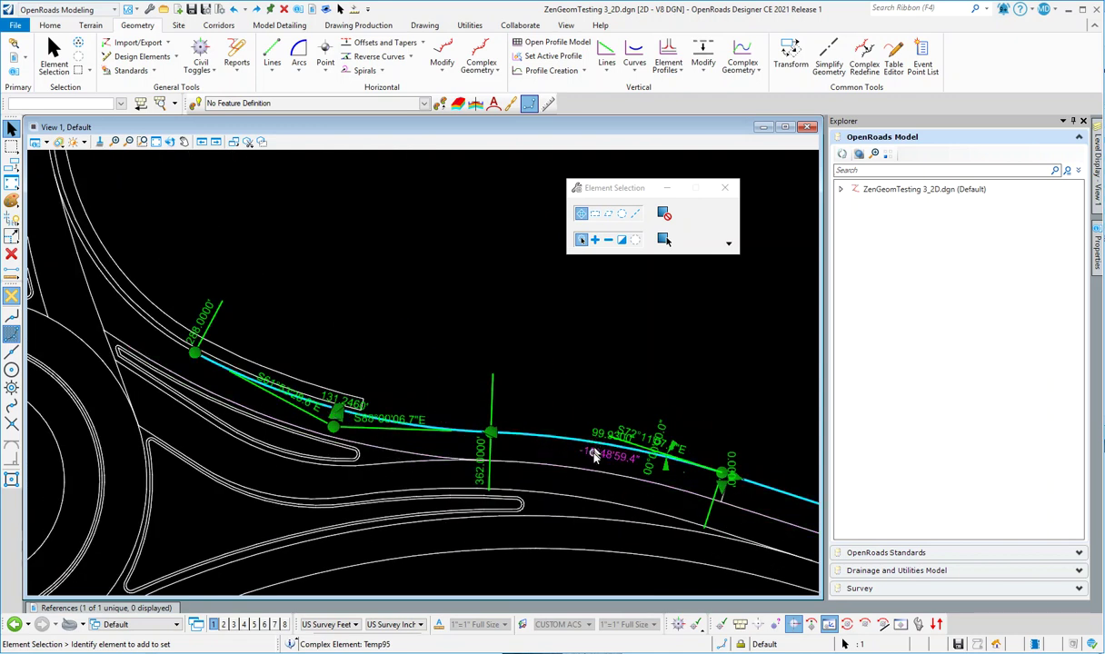
scroll(505, 453, "up", 2)
scroll(579, 441, "down", 2)
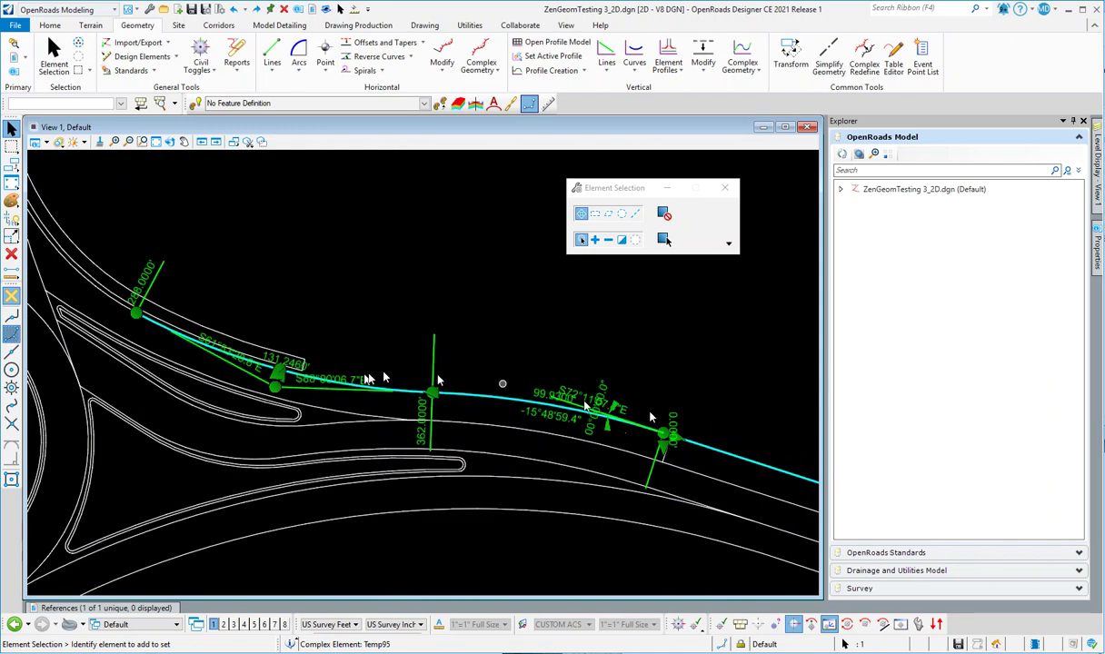
scroll(636, 428, "down", 3)
scroll(495, 434, "up", 3)
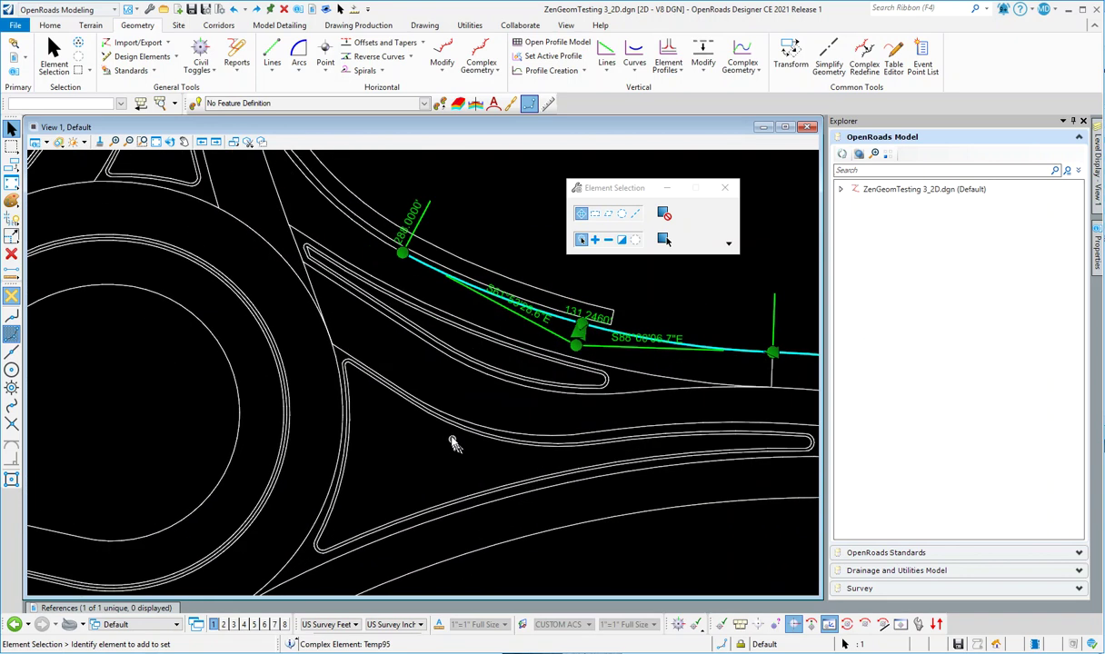
left_click(455, 430)
scroll(430, 441, "up", 1)
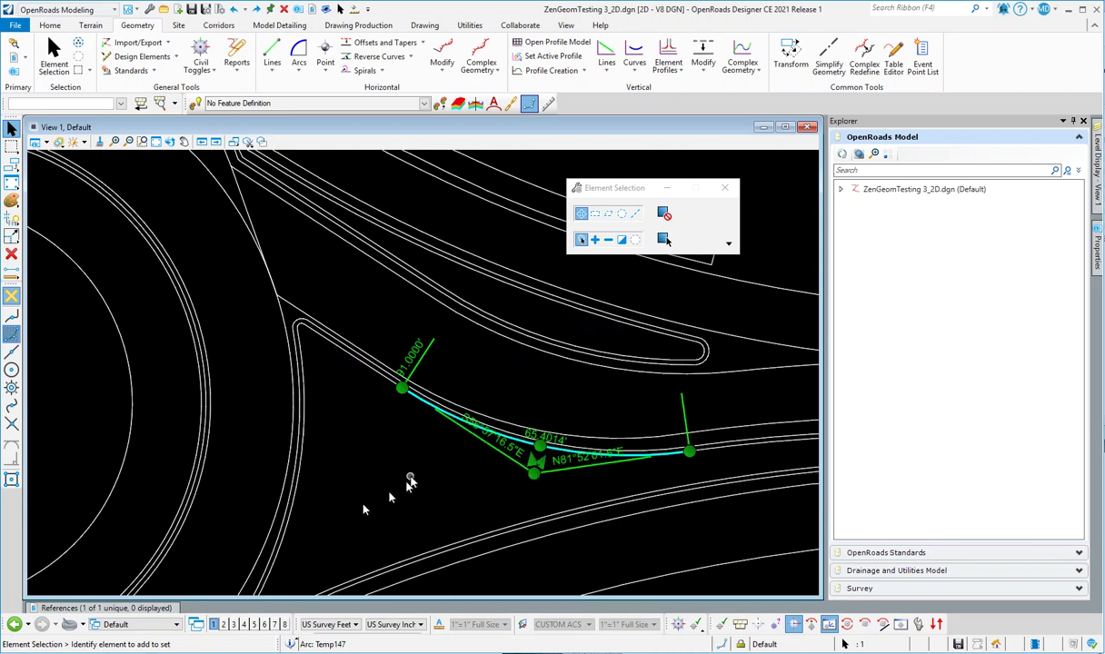
left_click(499, 71)
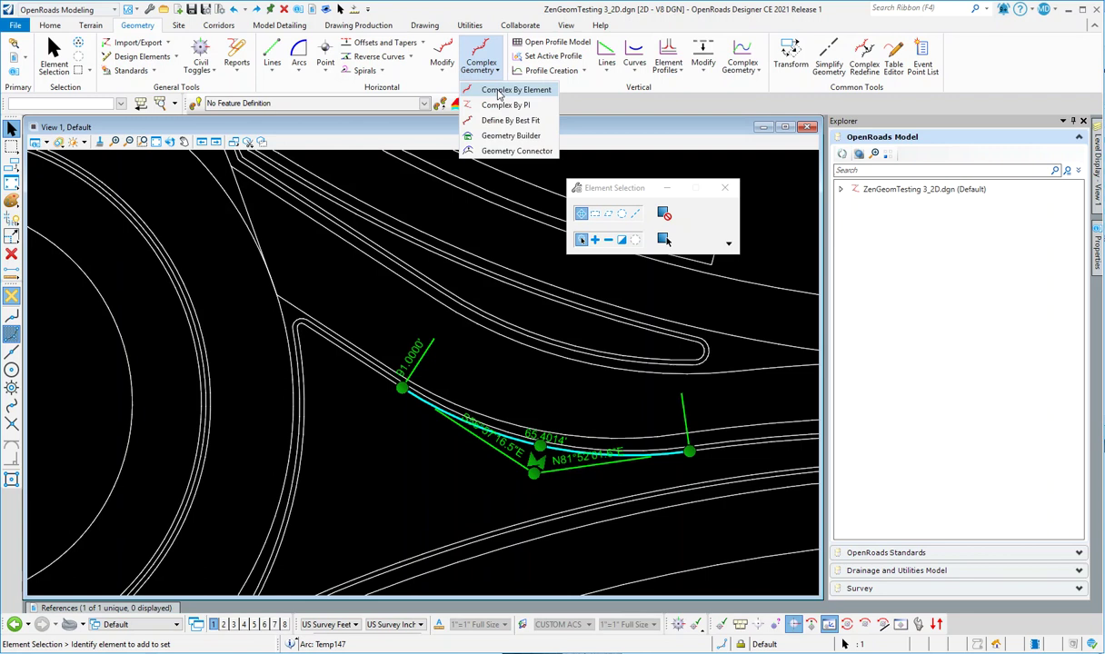
left_click(509, 289)
left_click(523, 305)
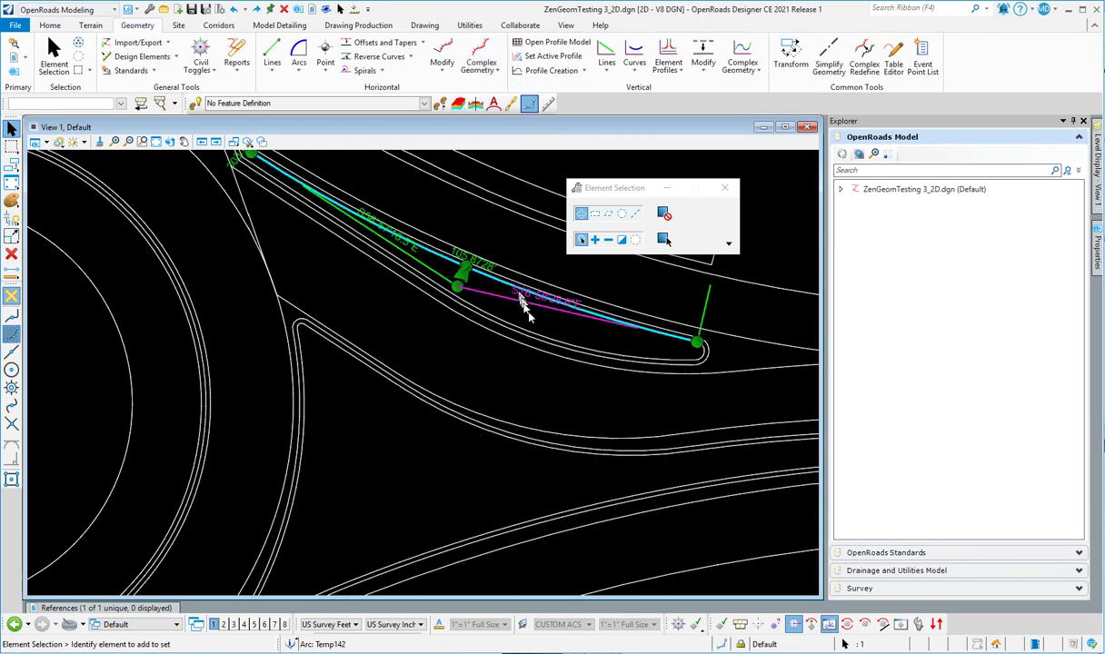
left_click(520, 301)
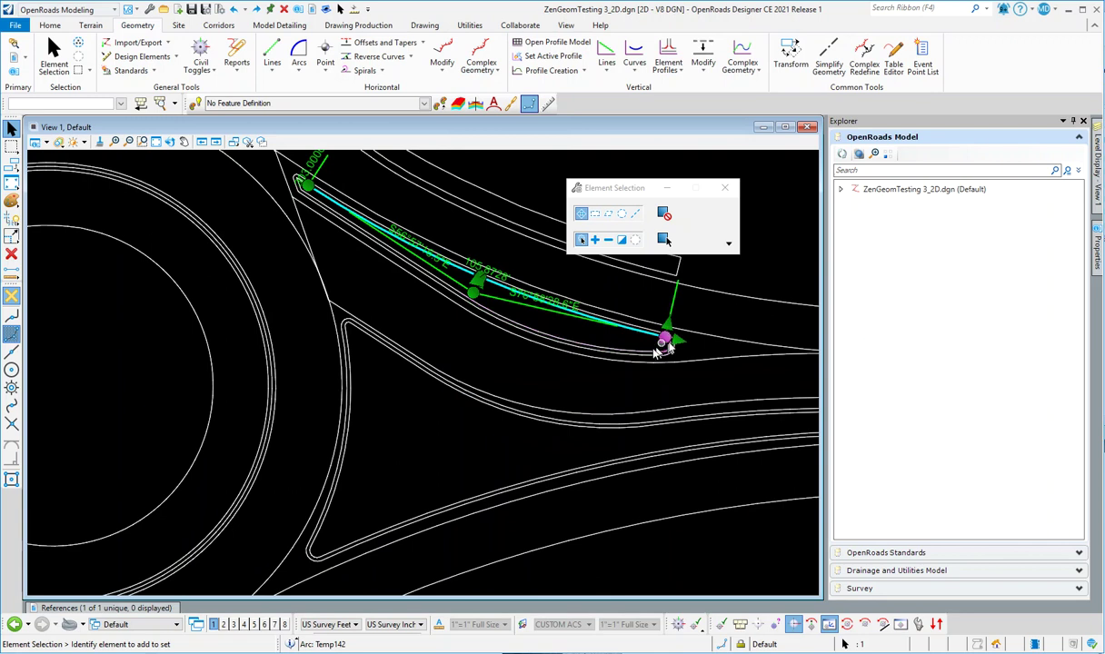
scroll(660, 350, "up", 3)
left_click(674, 351)
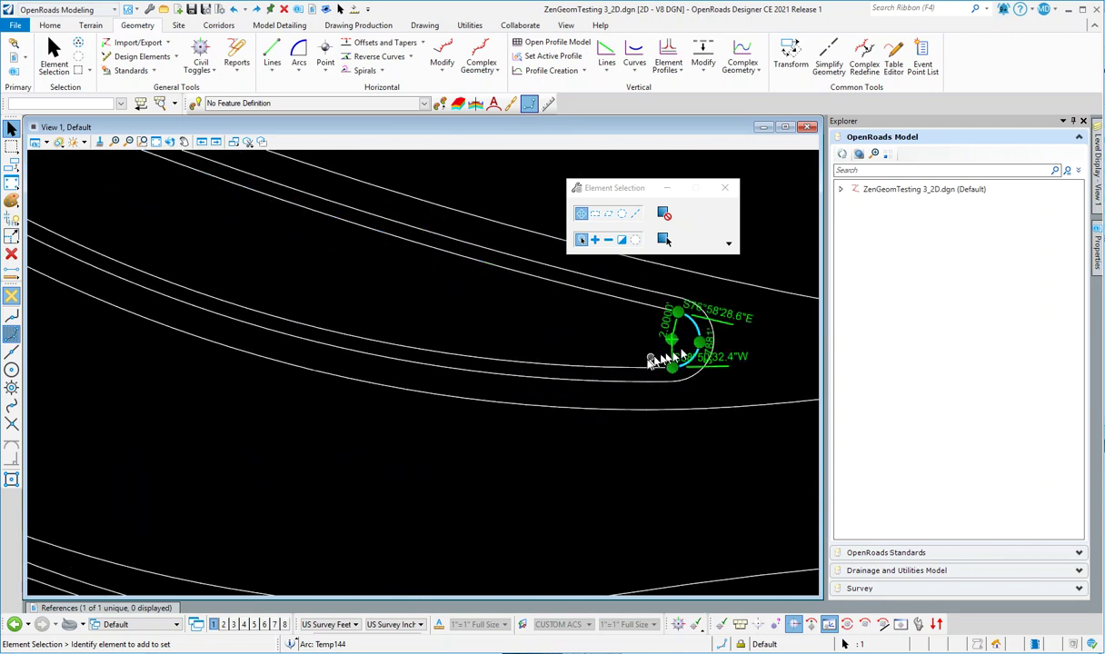
scroll(615, 341, "down", 1)
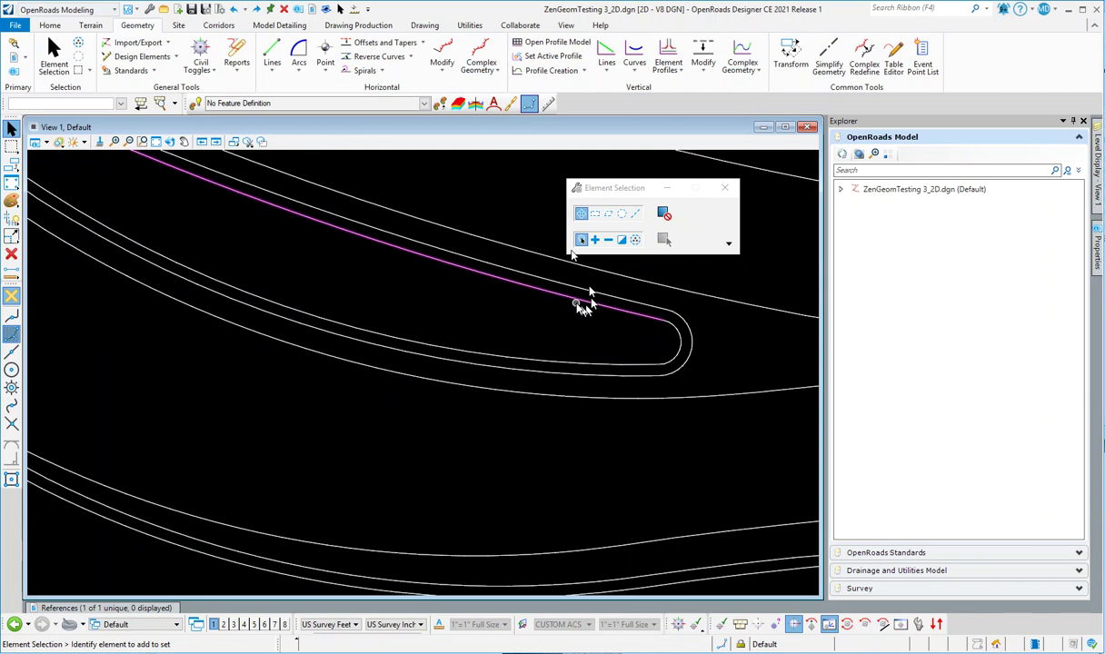
left_click(481, 54)
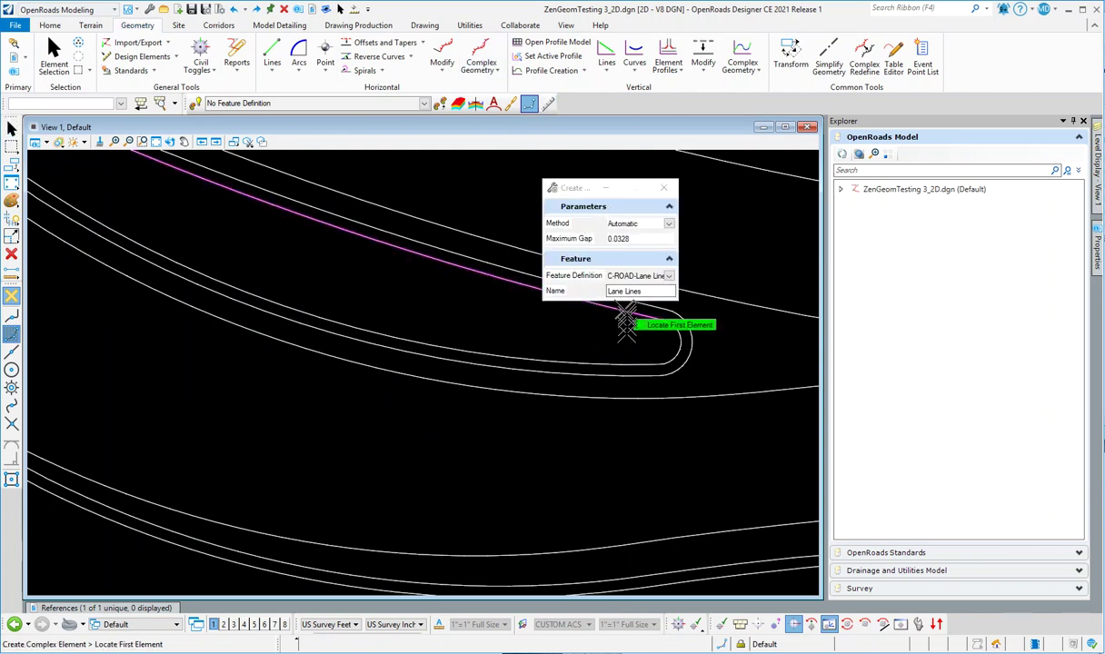
- Set the Complex By Element feature definition to C-ROAD-CG BOC
left_click(670, 276)
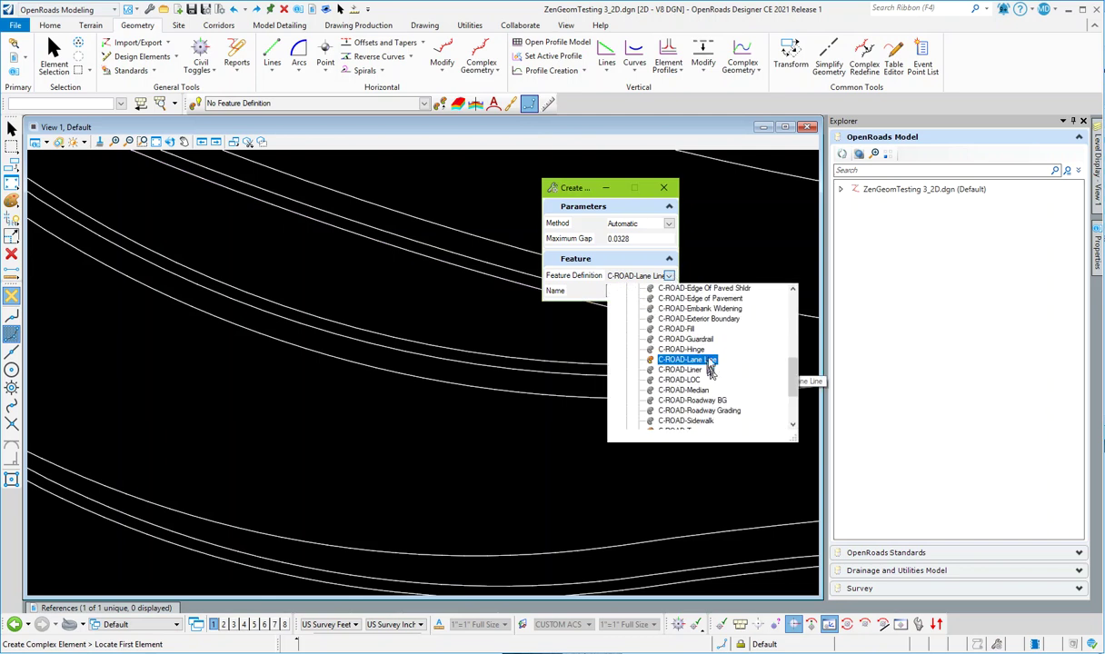
scroll(718, 359, "up", 5)
scroll(713, 358, "up", 1)
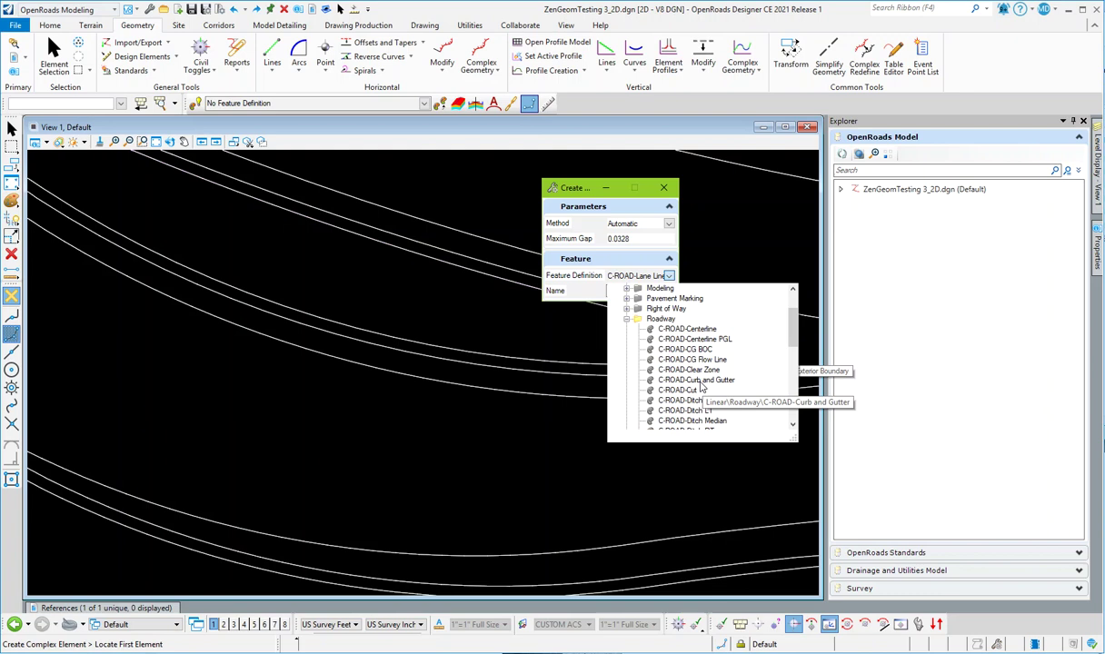
left_click(680, 351)
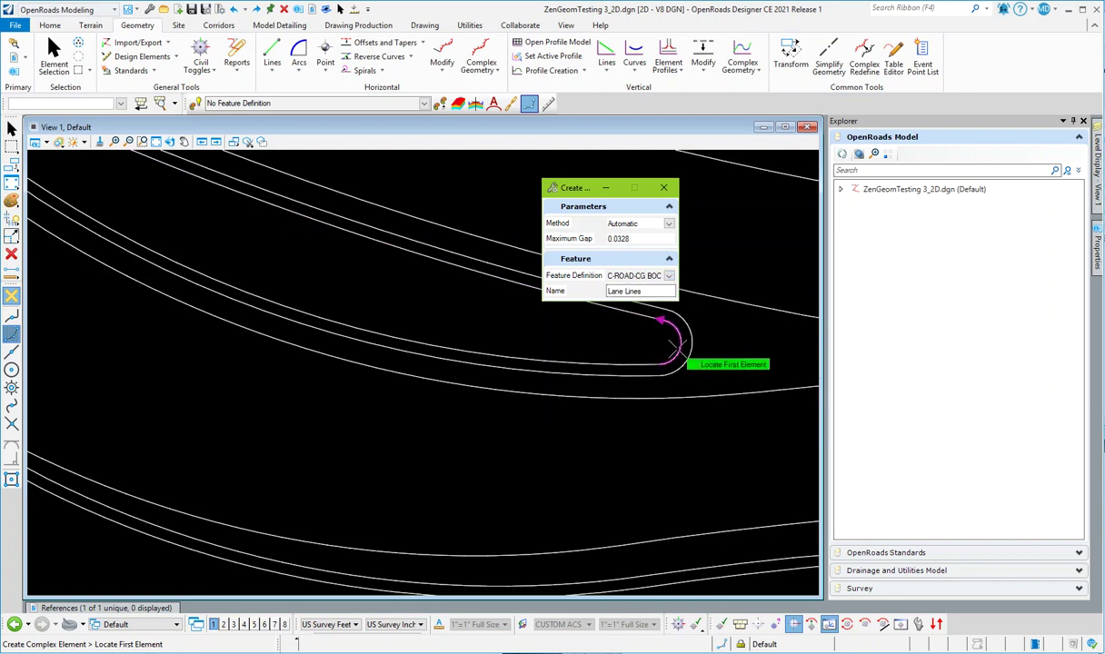
scroll(617, 431, "up", 2)
scroll(649, 438, "down", 1)
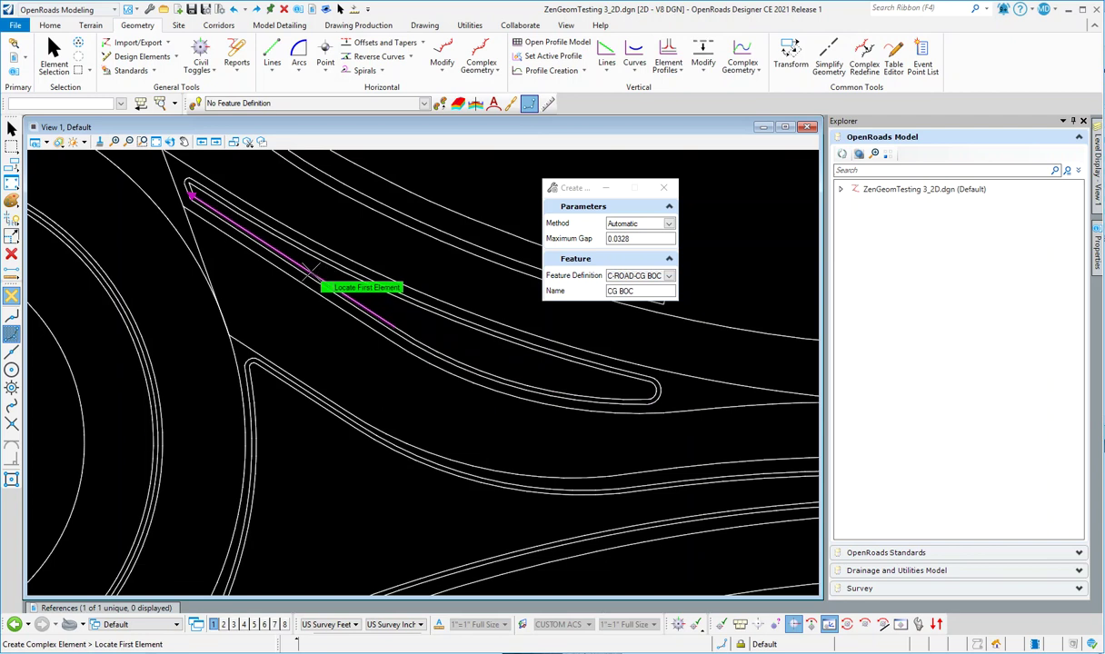
- Join the splitter island's curb loop into the CG BOC complex and check it by selecting it
left_click(229, 221)
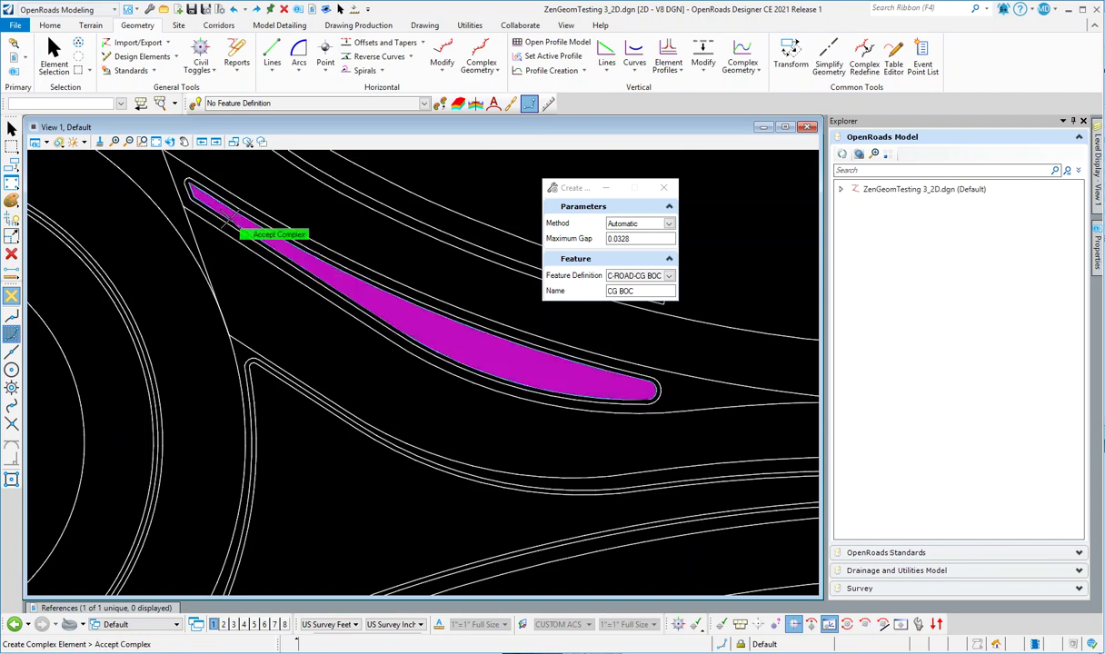
left_click(427, 389)
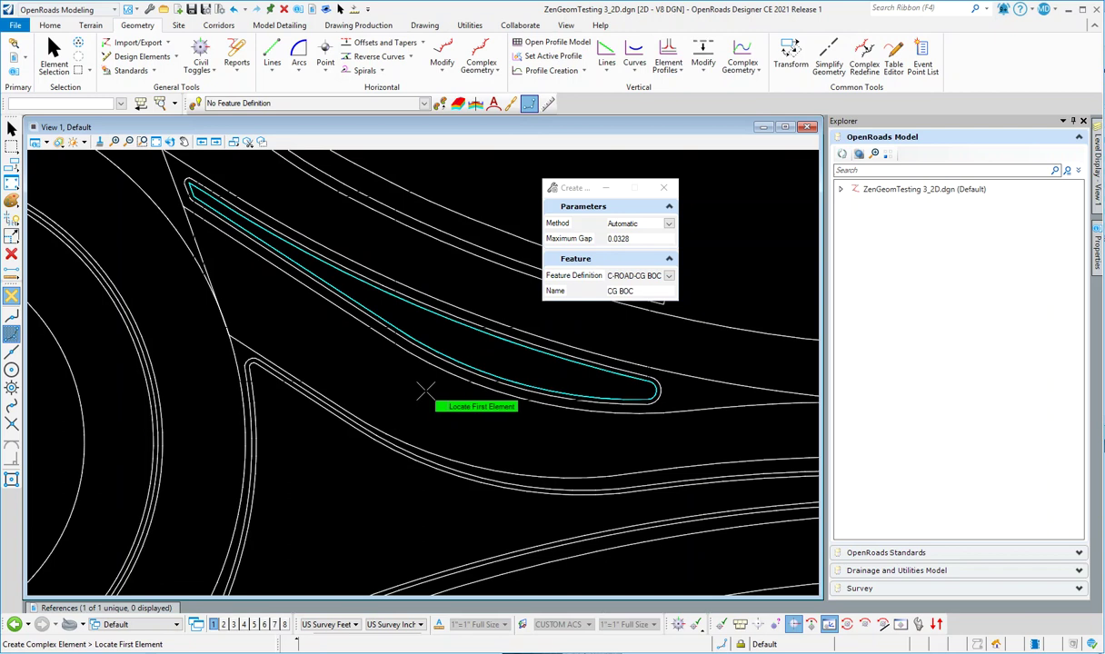
right_click(426, 391)
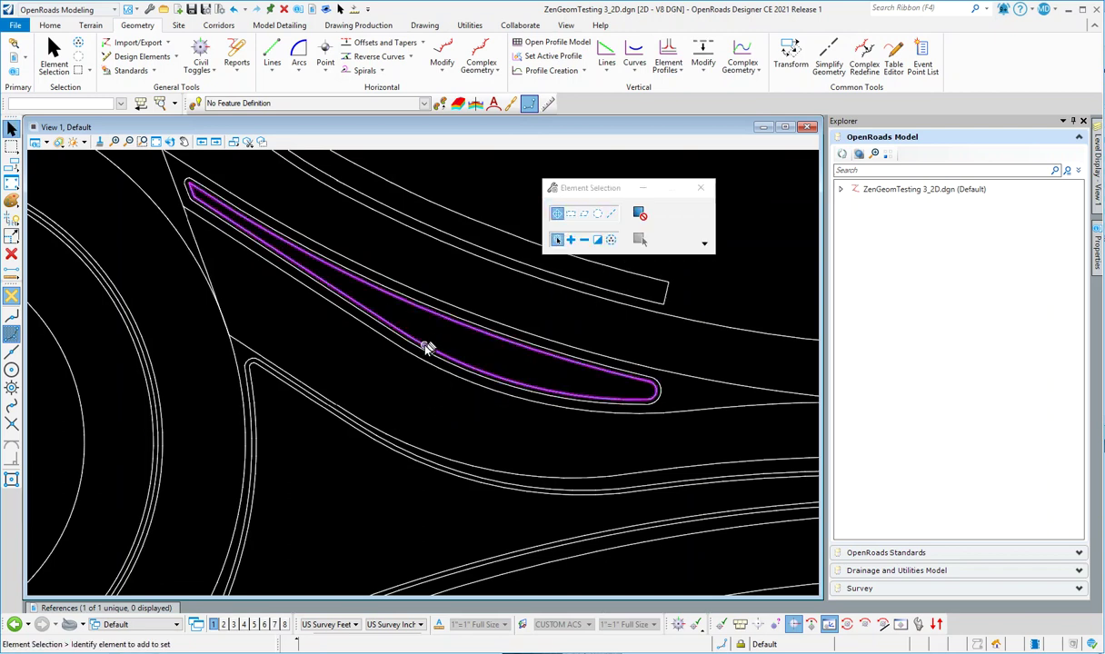
left_click(427, 349)
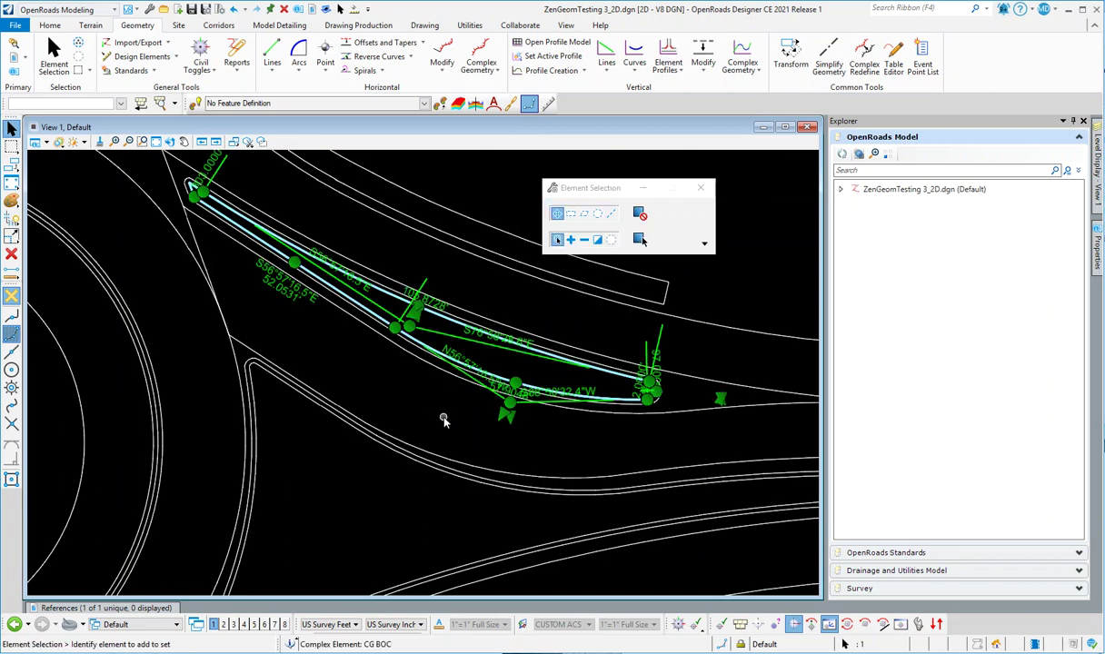
left_click(444, 421)
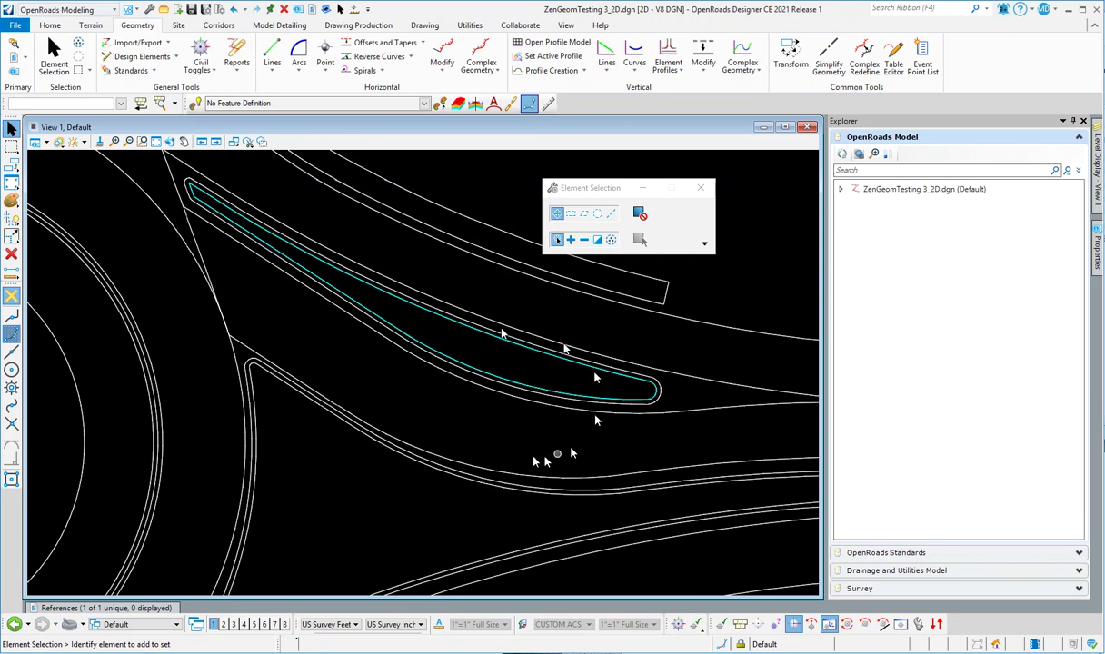
left_click(664, 394)
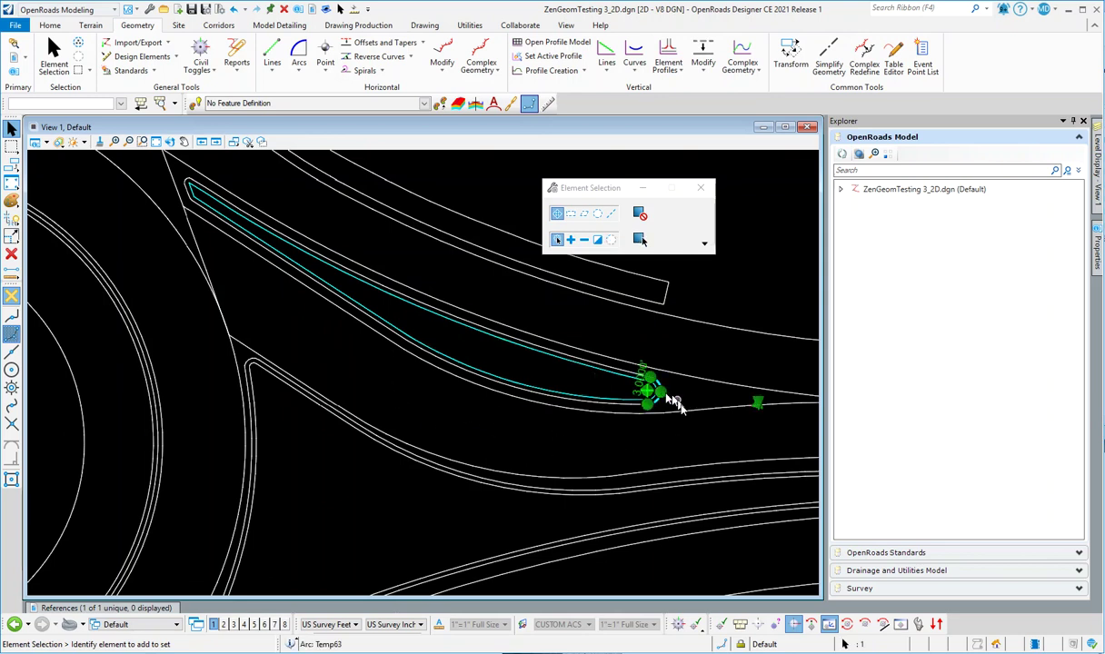
left_click(679, 400)
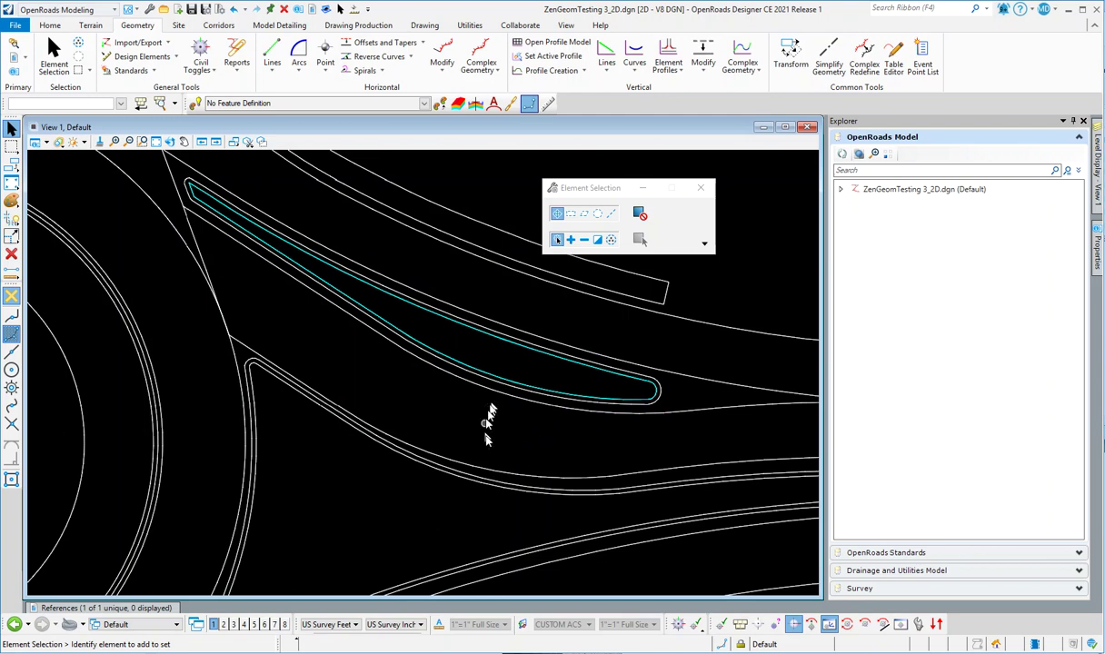
scroll(575, 435, "down", 1)
scroll(602, 438, "down", 1)
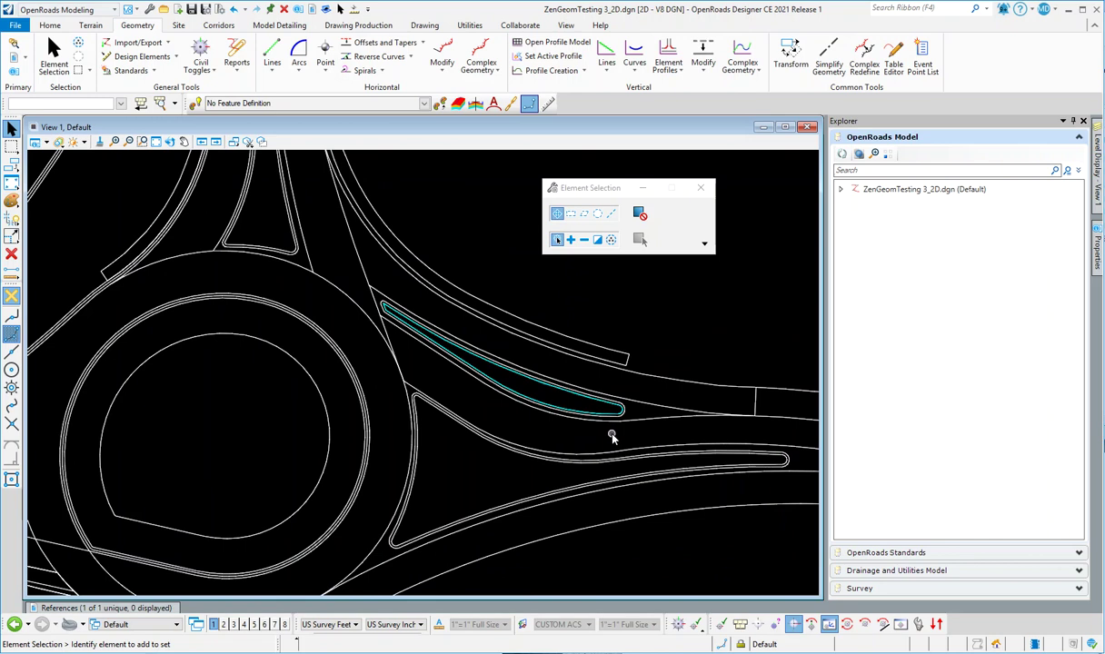
scroll(608, 435, "down", 1)
scroll(561, 425, "up", 1)
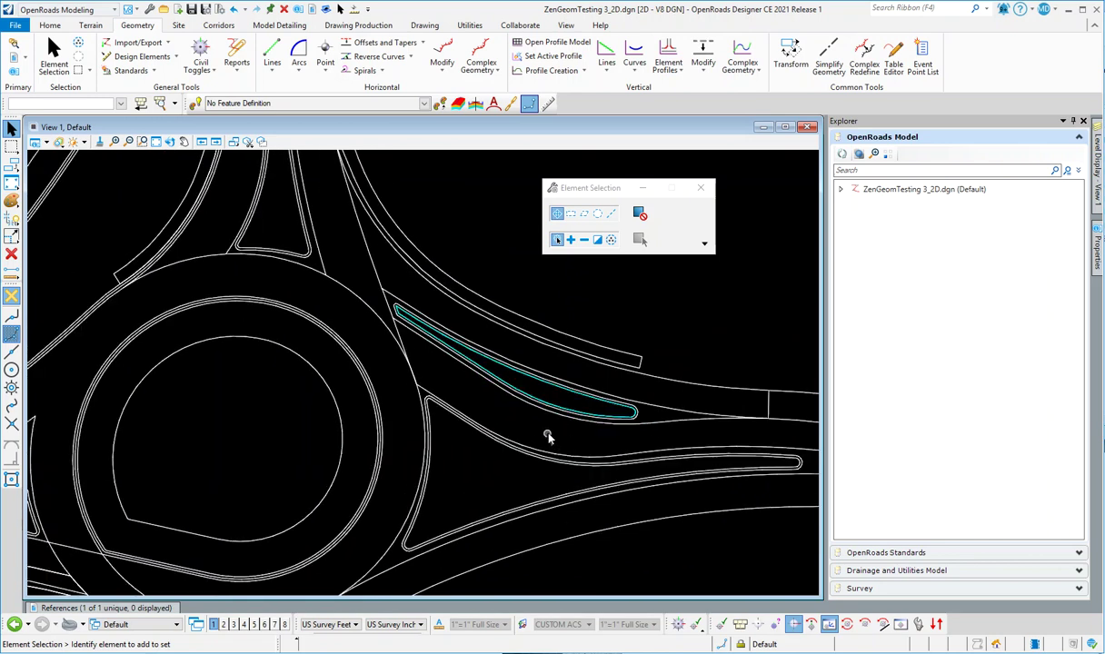
scroll(548, 437, "up", 1)
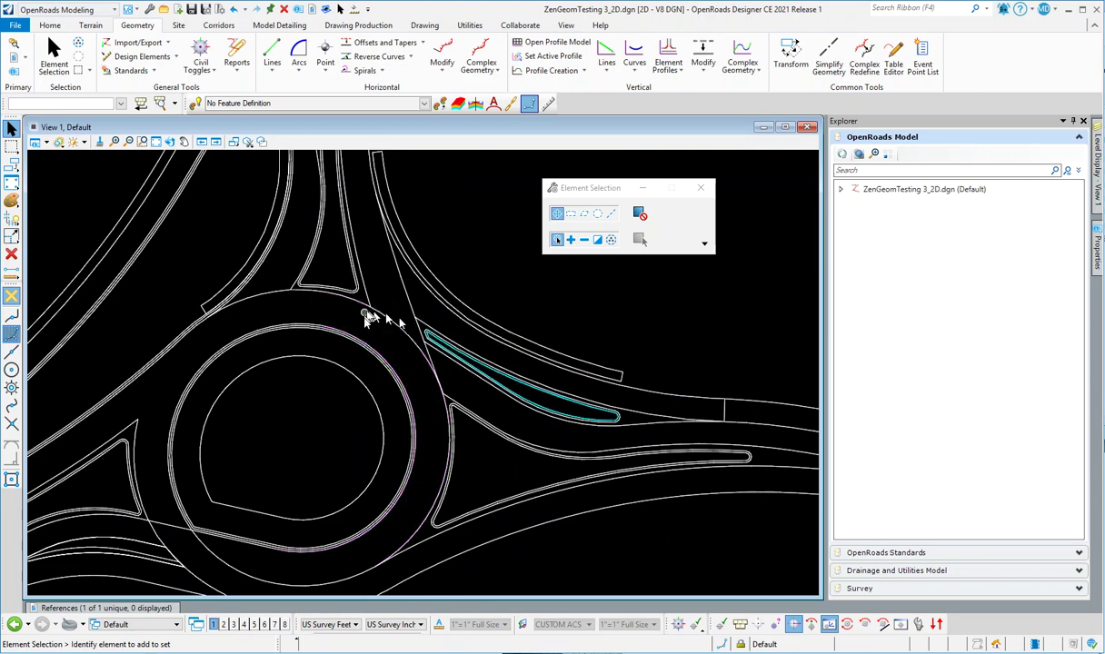
scroll(458, 422, "down", 7)
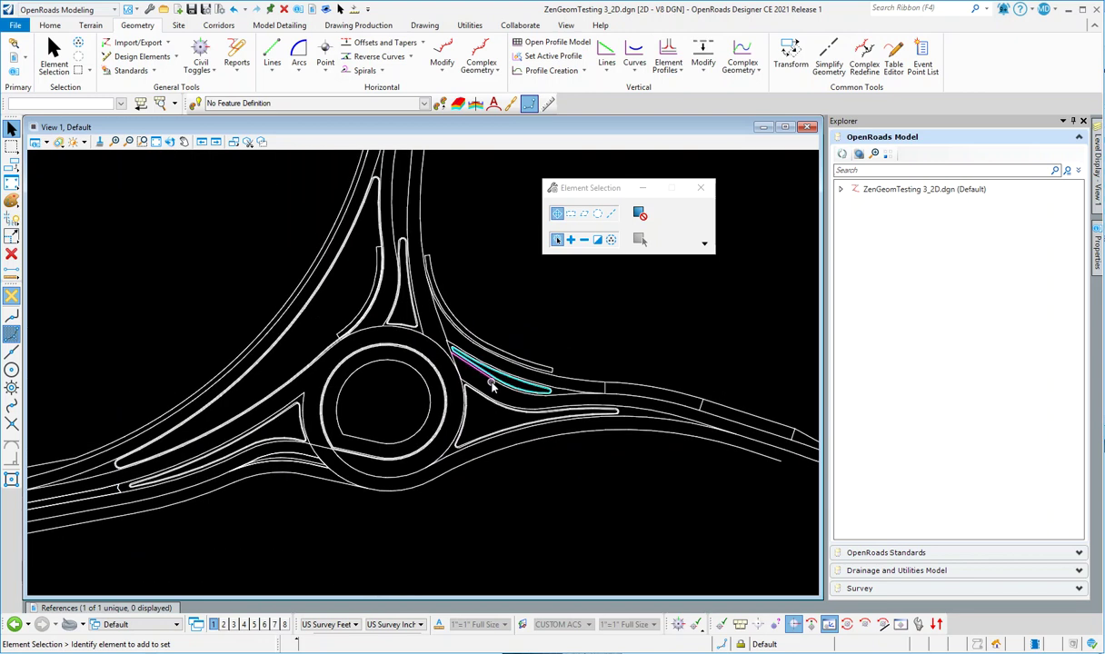
scroll(341, 336, "down", 5)
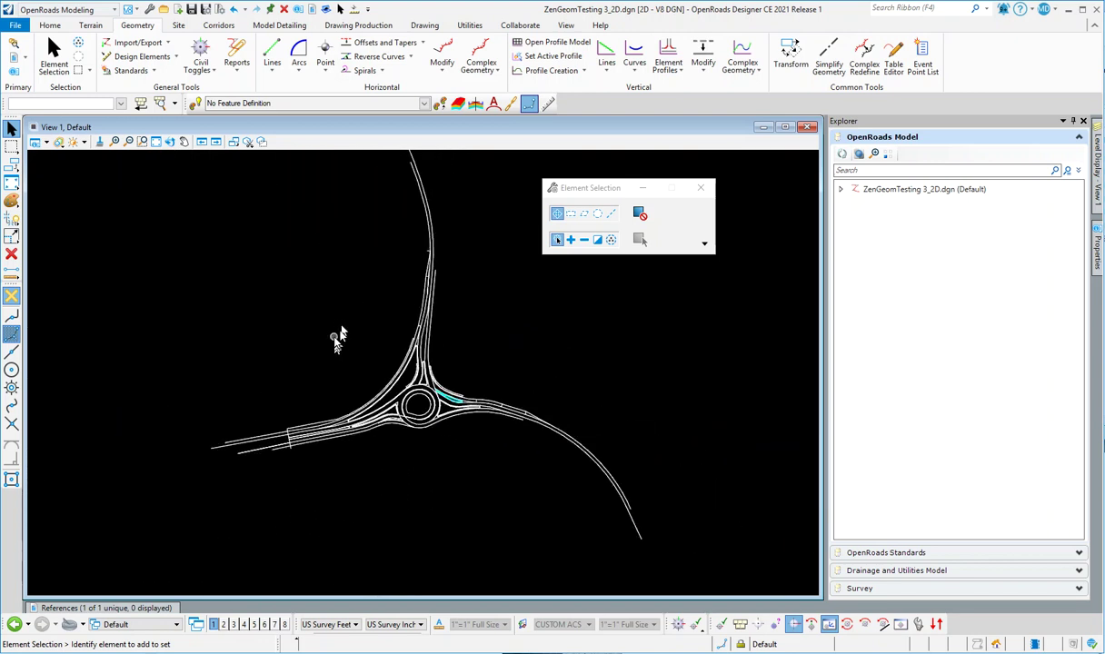
scroll(399, 362, "up", 2)
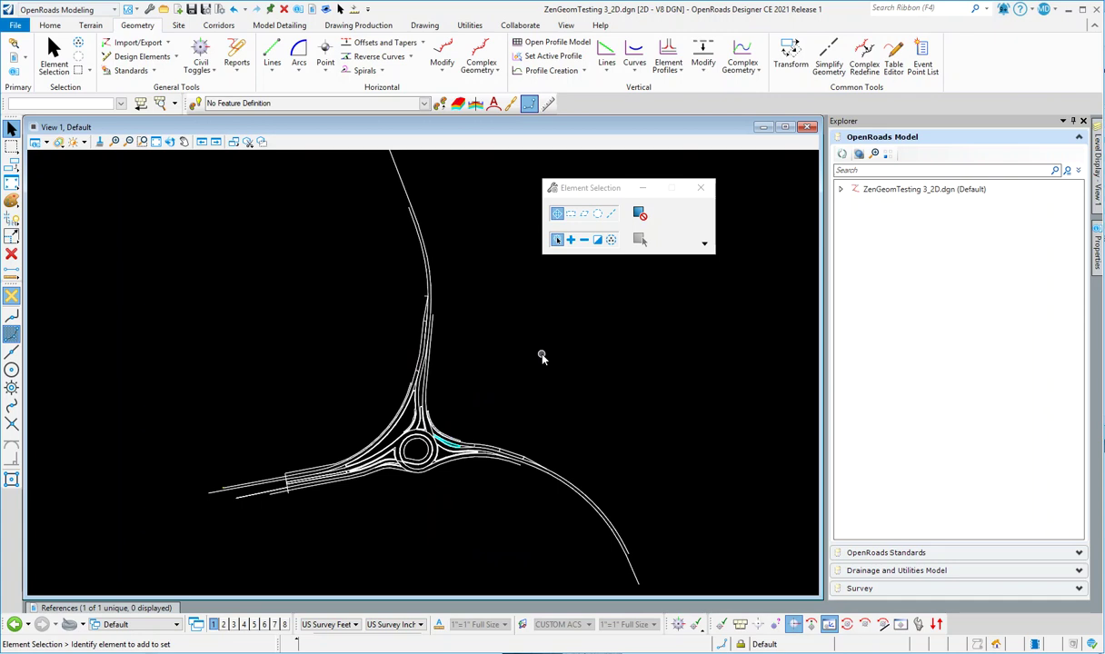
scroll(451, 425, "up", 1)
scroll(451, 426, "down", 2)
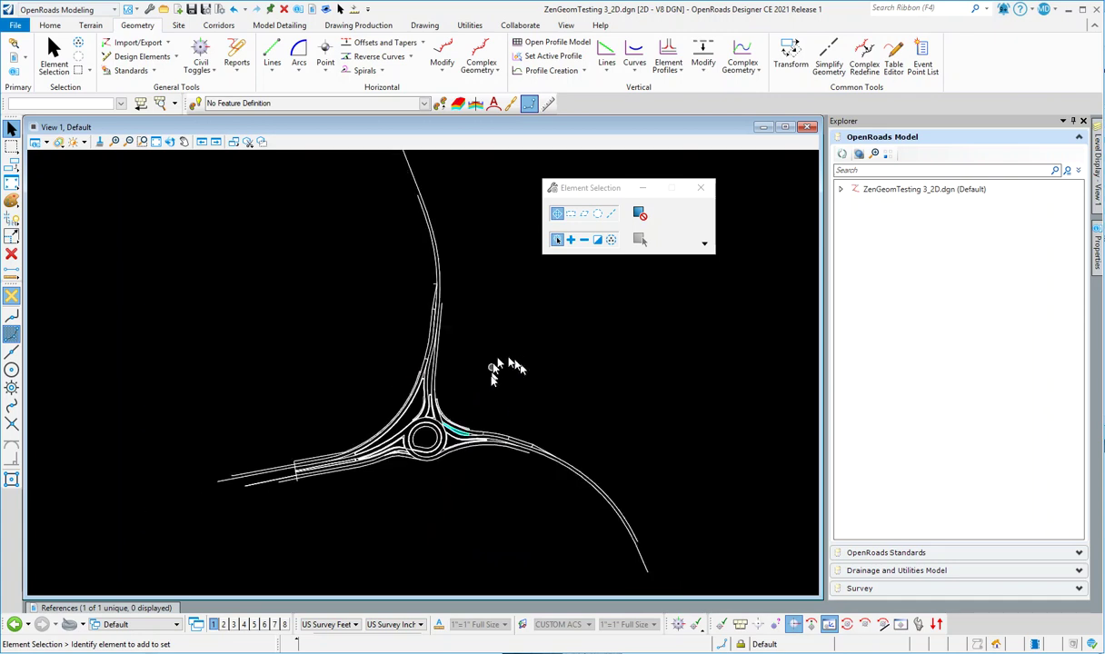
scroll(475, 411, "up", 1)
scroll(476, 410, "up", 3)
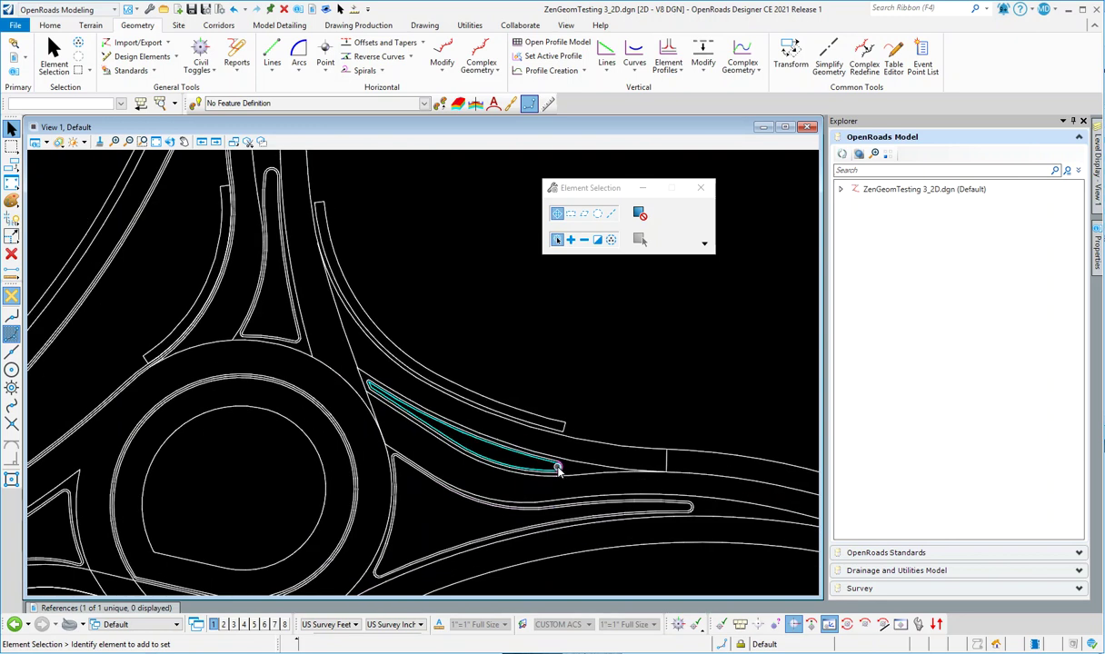
- Select the CG BOC complex curb element instead of the teardrop curb arc
left_click(556, 476)
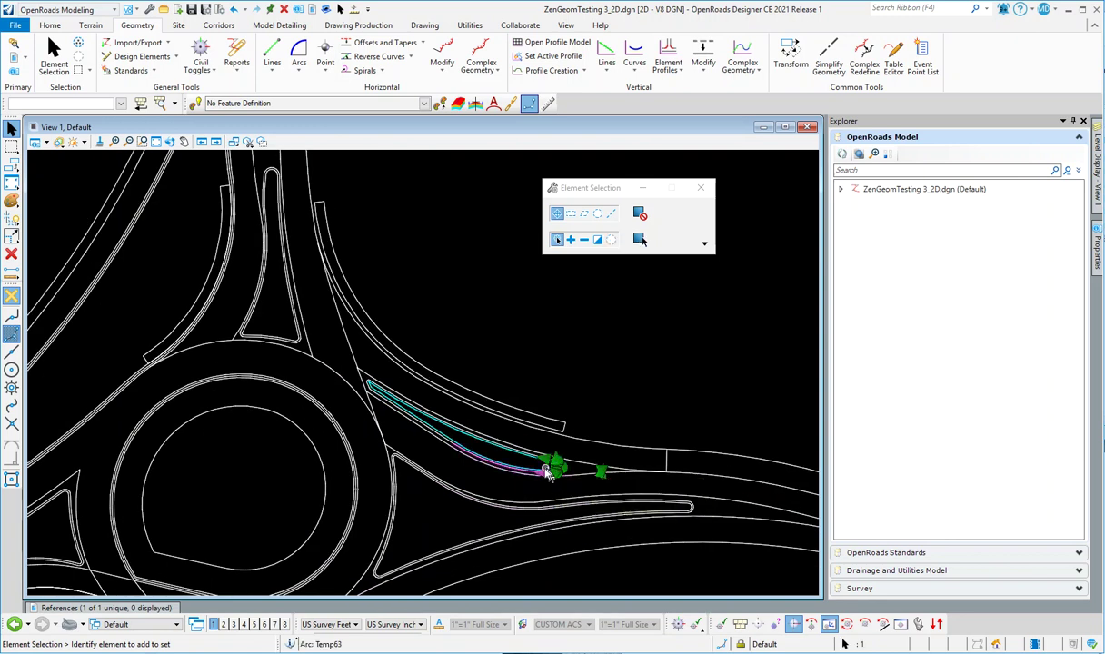
scroll(536, 473, "up", 2)
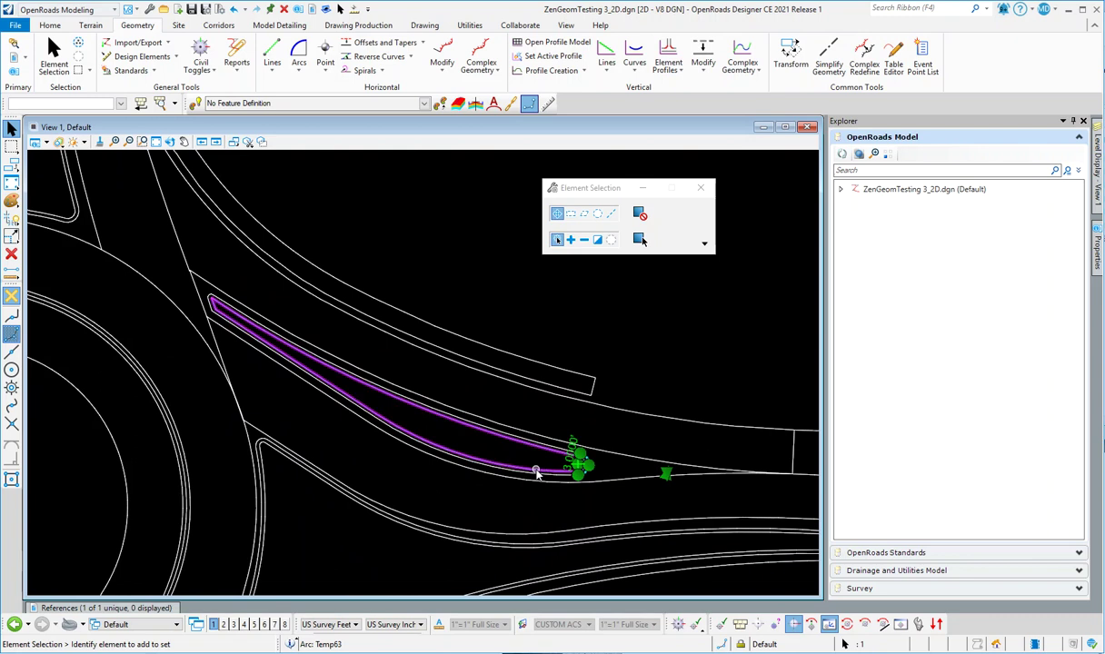
left_click(542, 472, "ctrl")
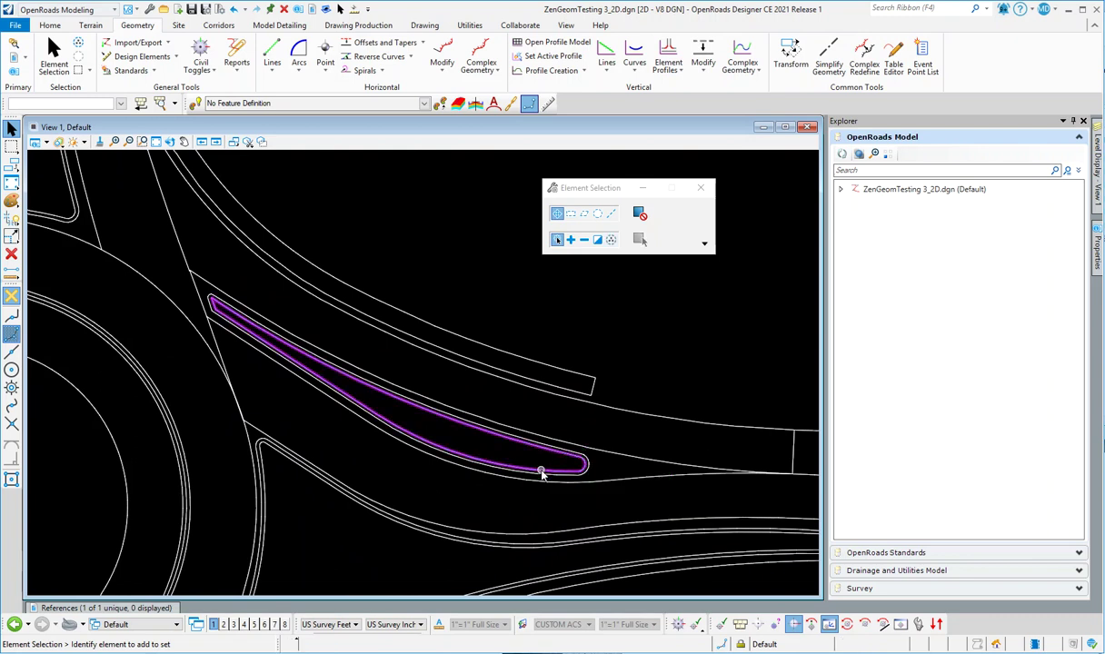
left_click(542, 472)
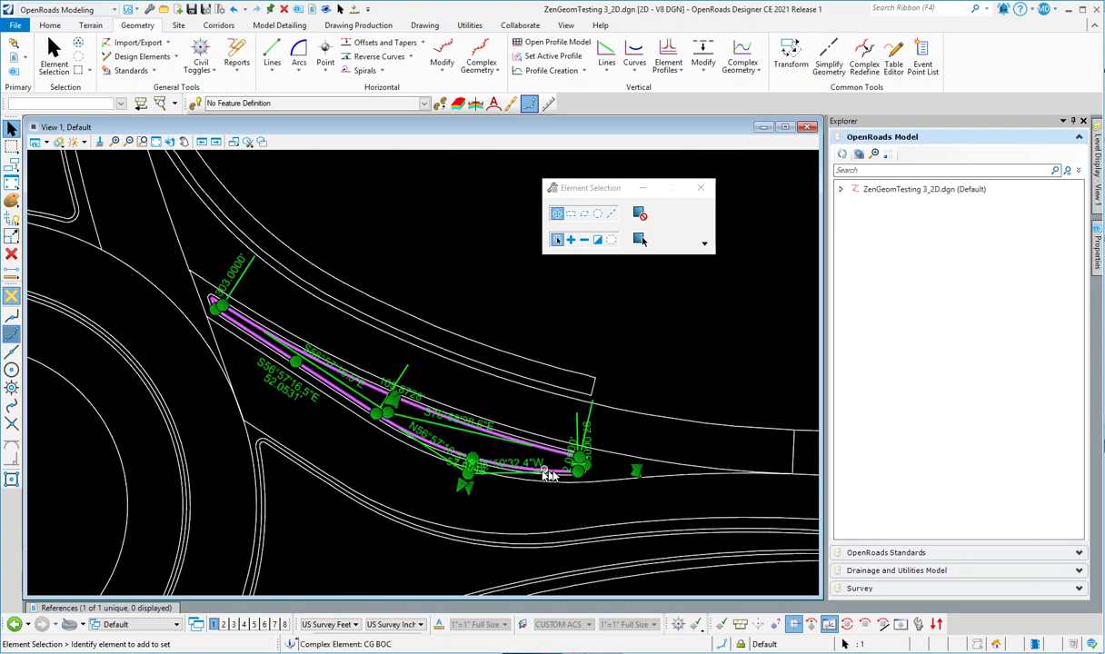
left_click(554, 473)
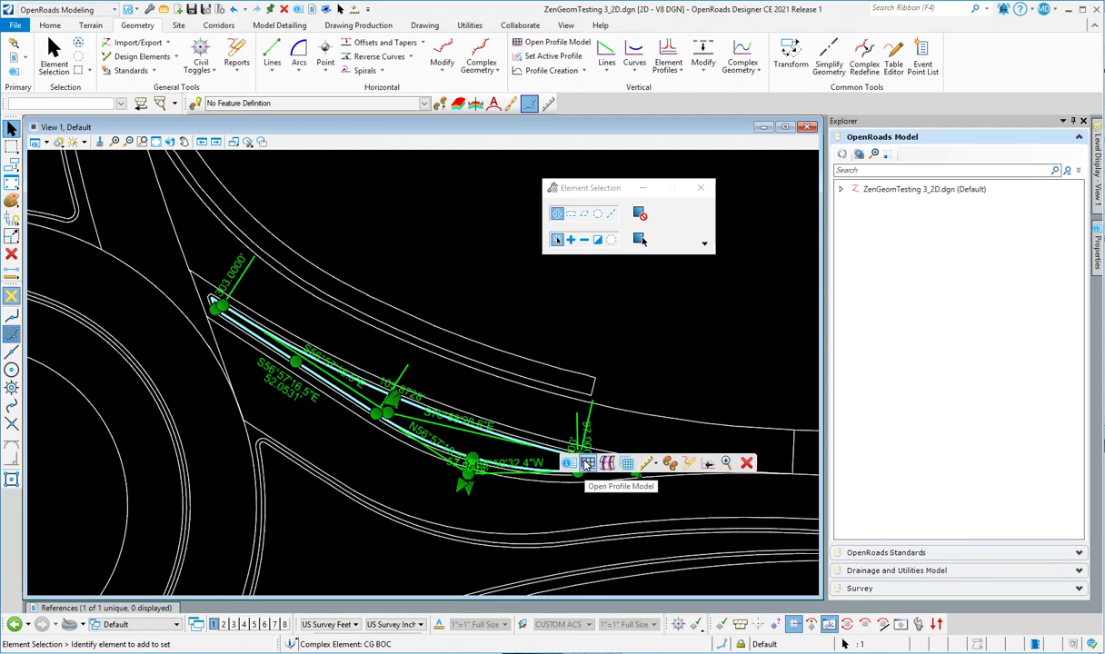
- Open the CG BOC profile model in View 2, zoom in, then close View 2
left_click(588, 463)
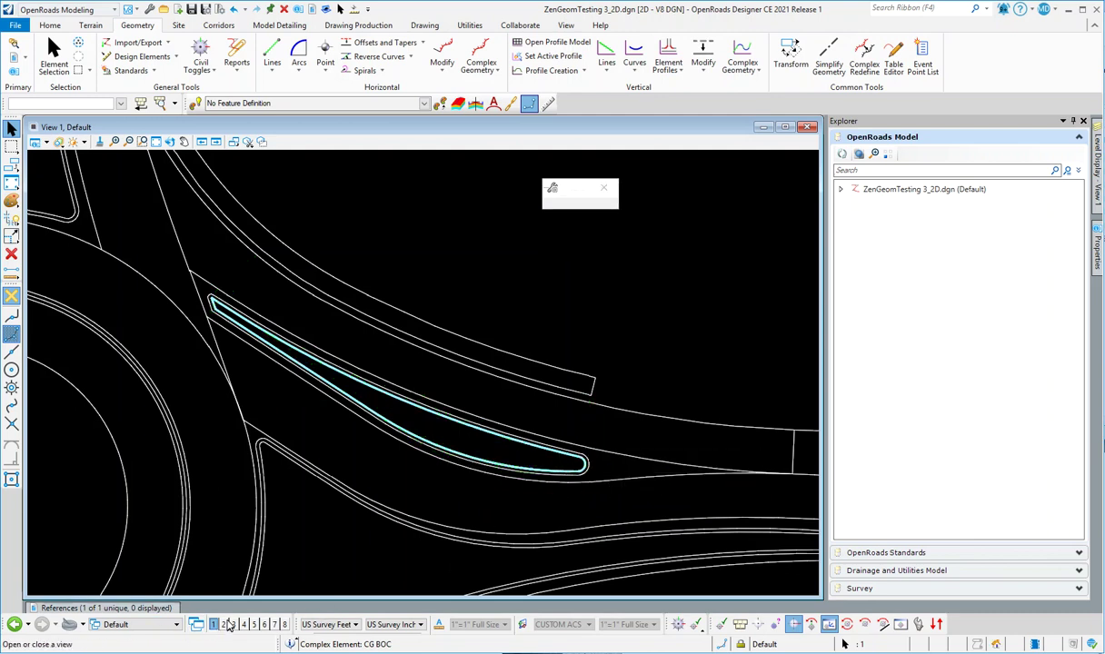
left_click(225, 626)
left_click(641, 374)
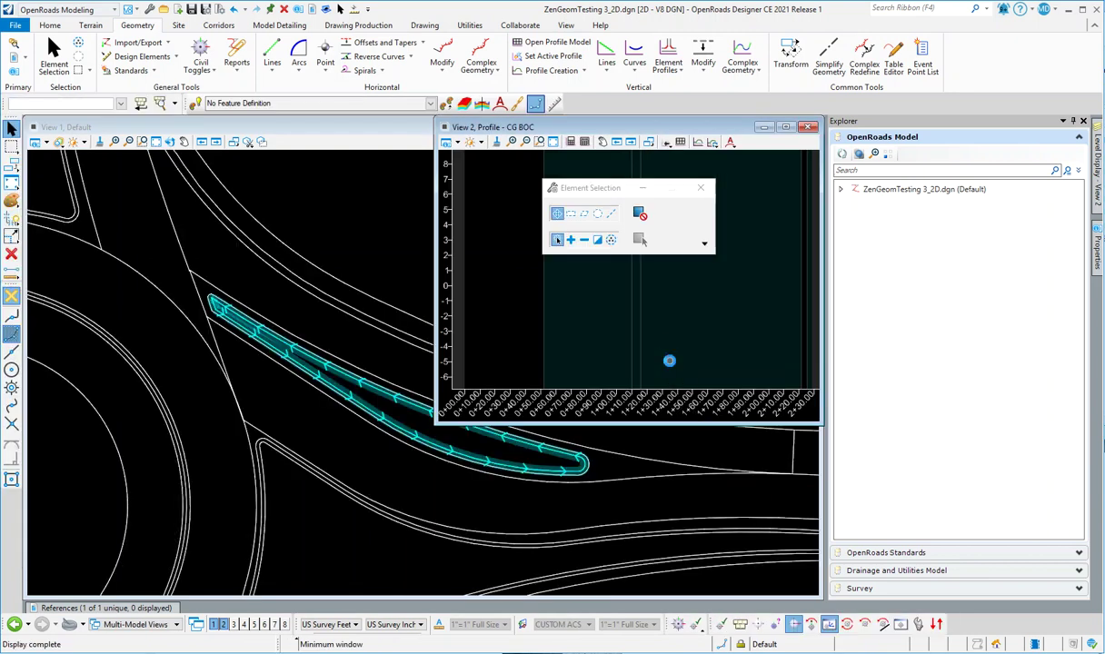
scroll(654, 329, "up", 2)
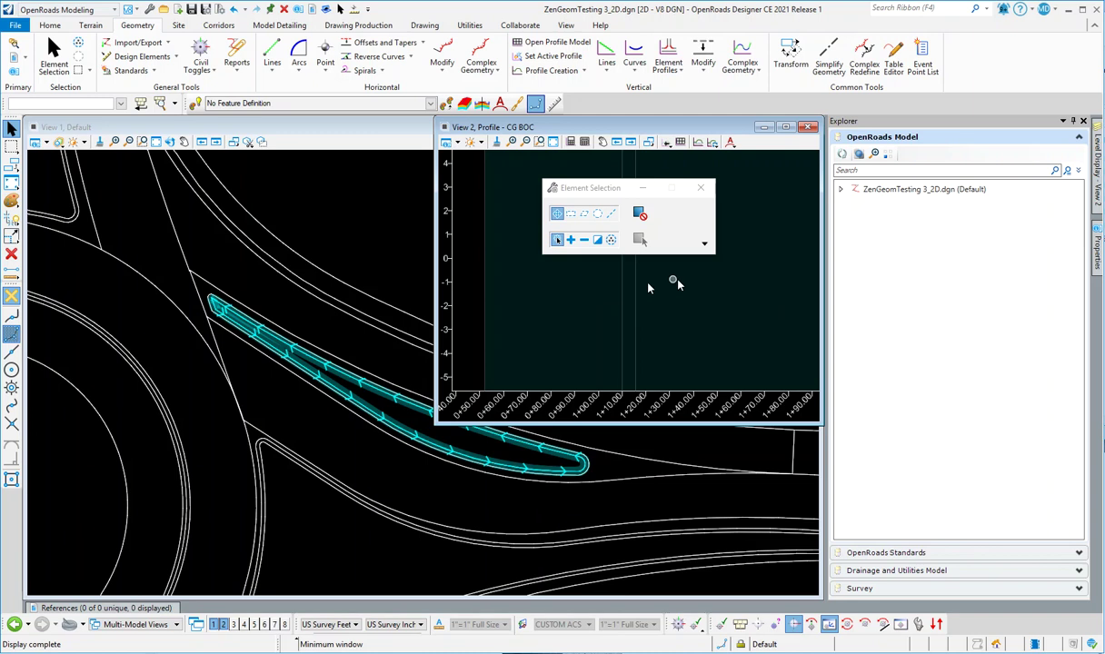
left_click(808, 127)
- Zoom out to the whole roundabout and bring up the Offsets and Tapers command list
scroll(442, 266, "down", 4)
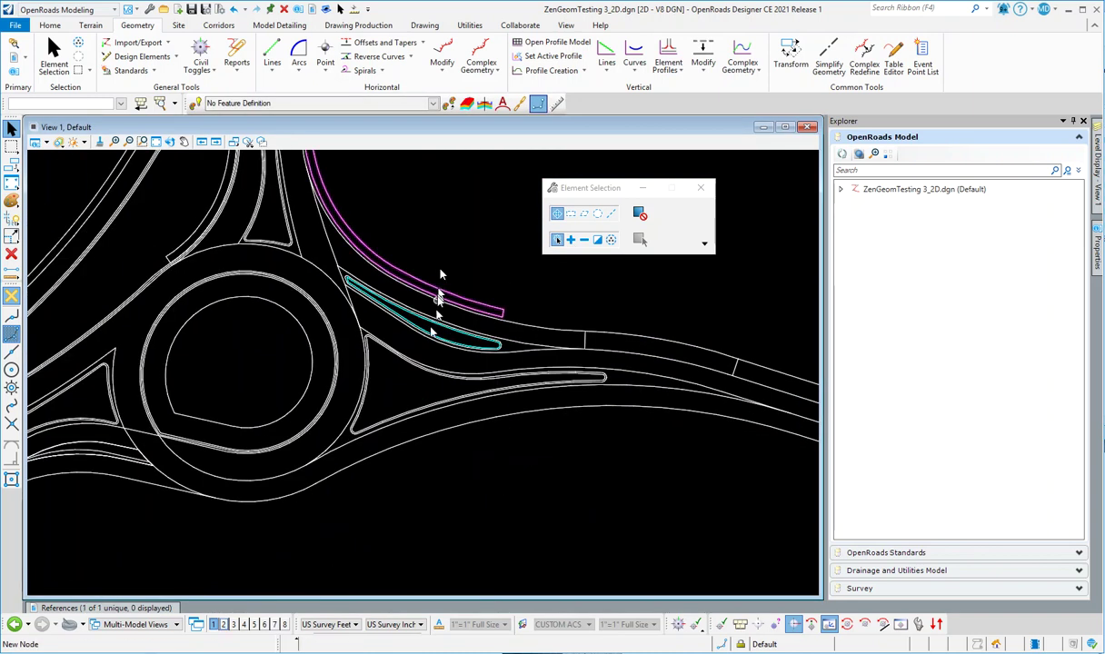
scroll(440, 273, "down", 5)
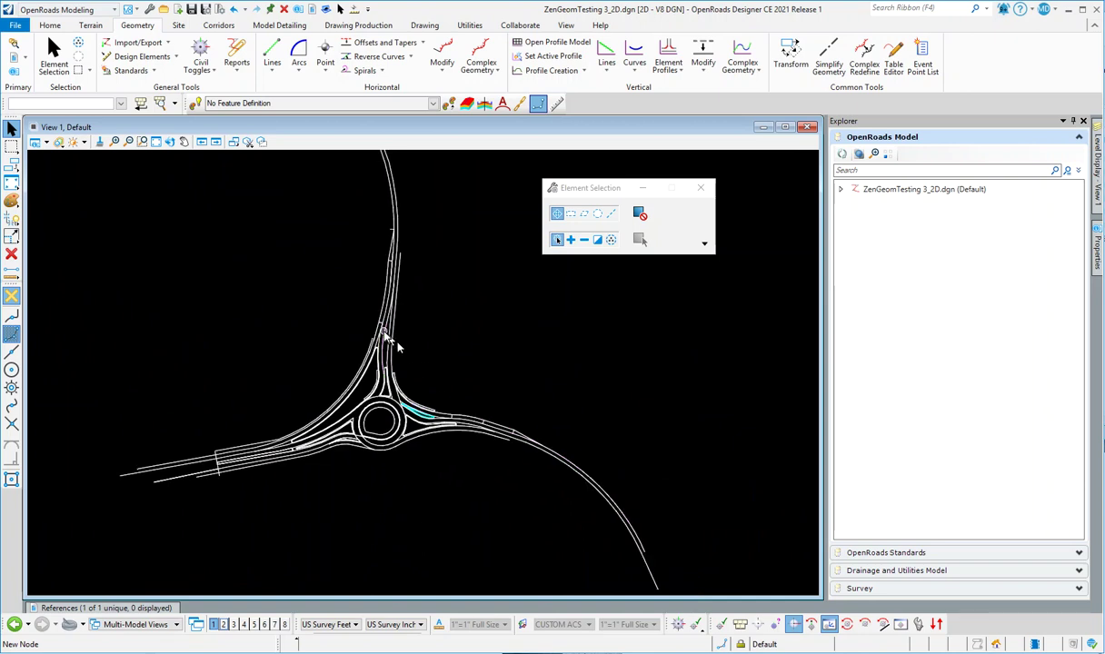
scroll(425, 344, "up", 1)
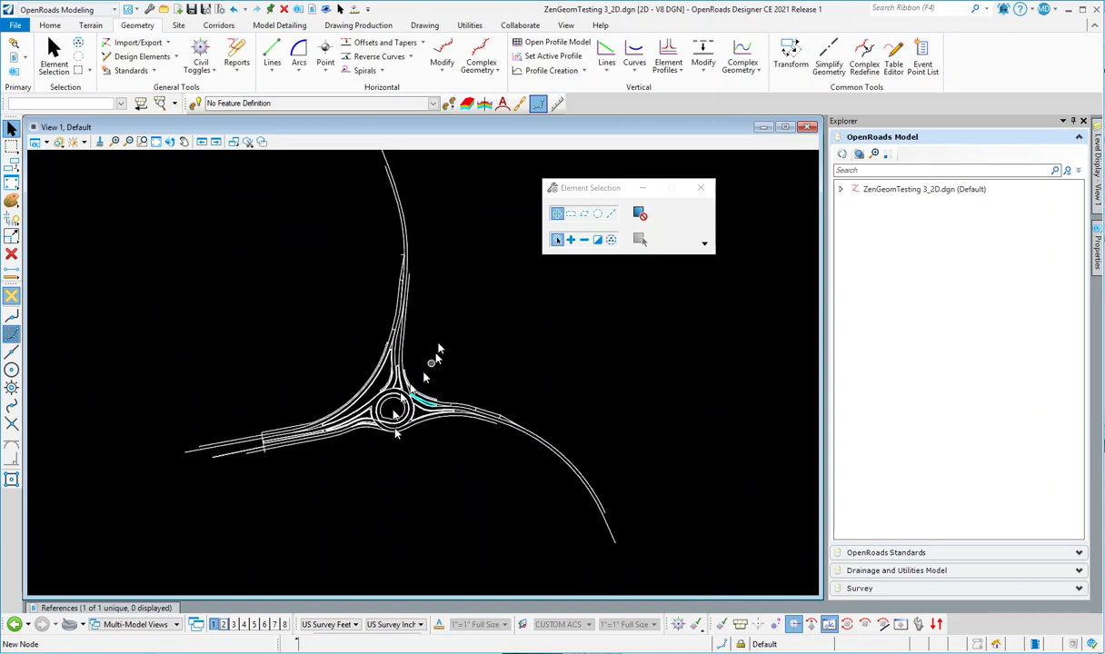
scroll(383, 367, "up", 2)
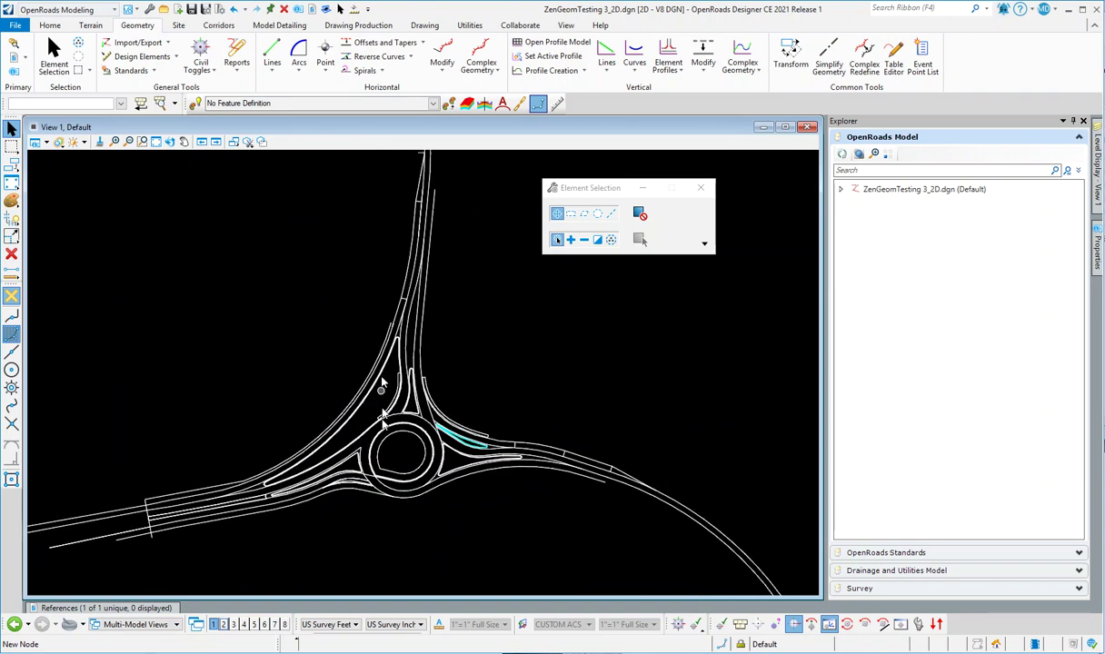
scroll(382, 427, "down", 3)
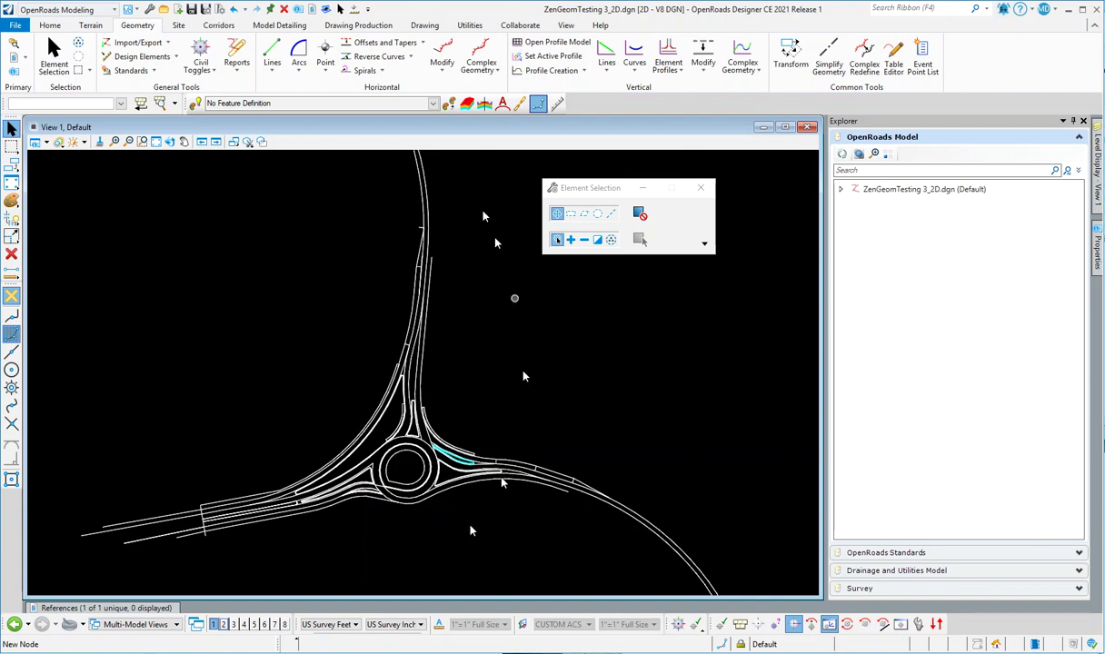
left_click(422, 45)
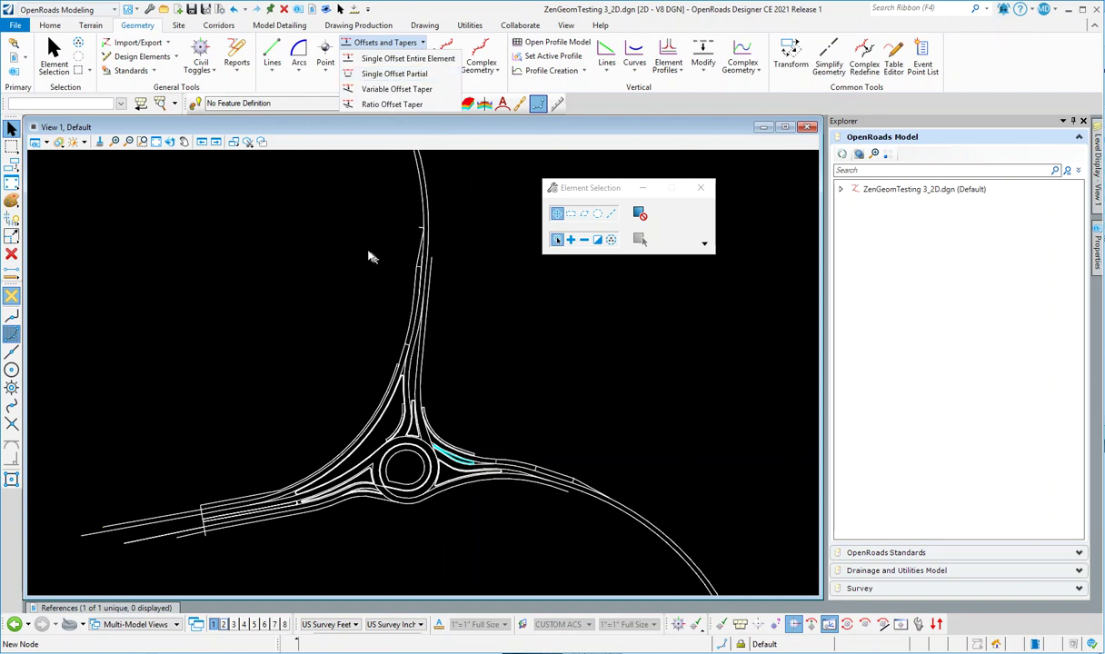
- Turn on Civil AccuDraw from Civil Toggles and float its toolbar over the drawing
left_click(215, 72)
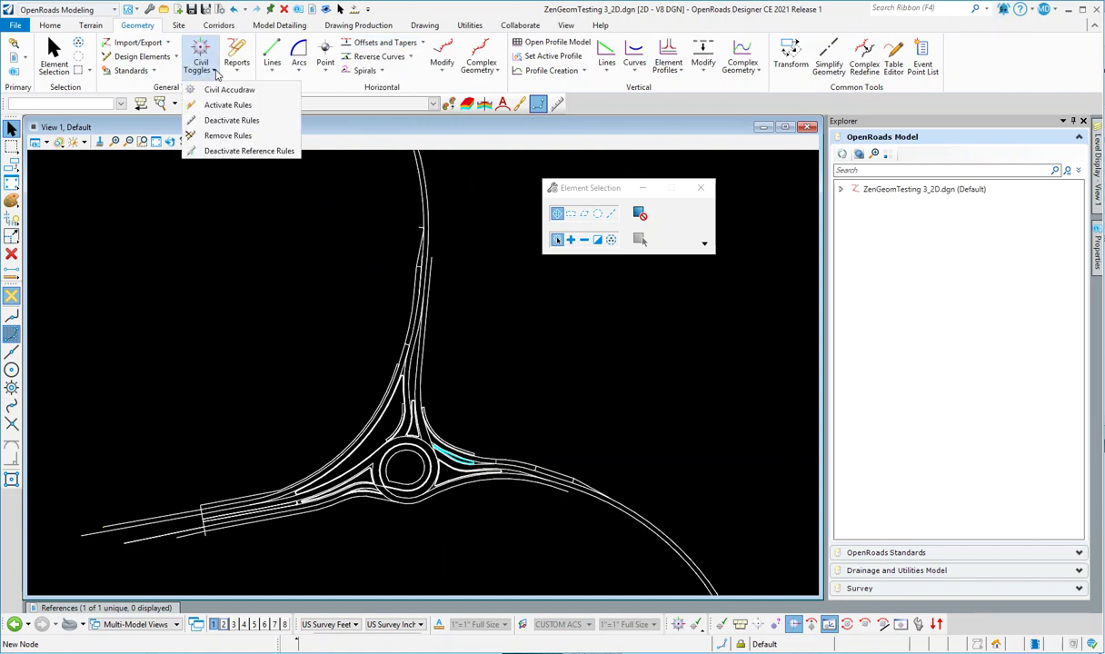
left_click(229, 91)
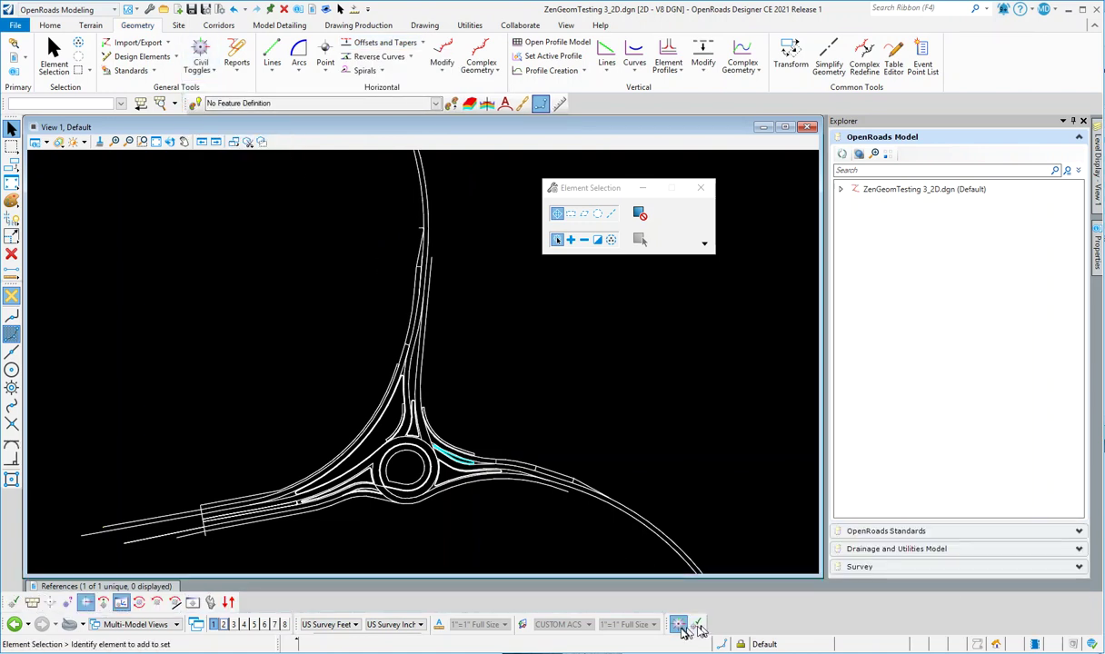
left_click(679, 626)
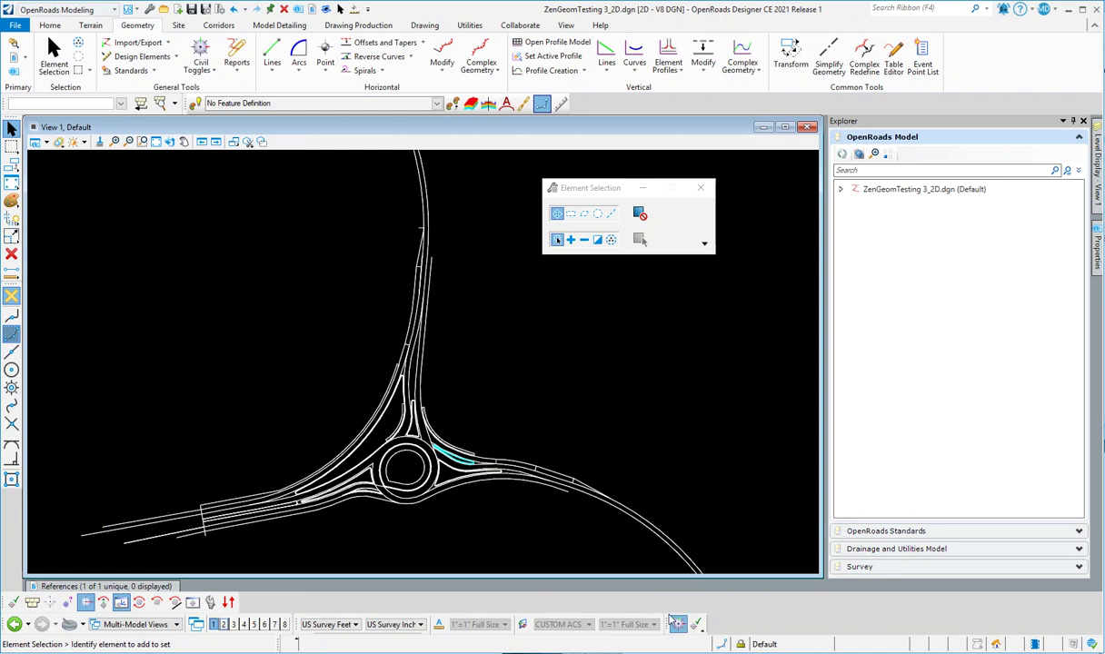
left_click_drag(677, 623, 525, 381)
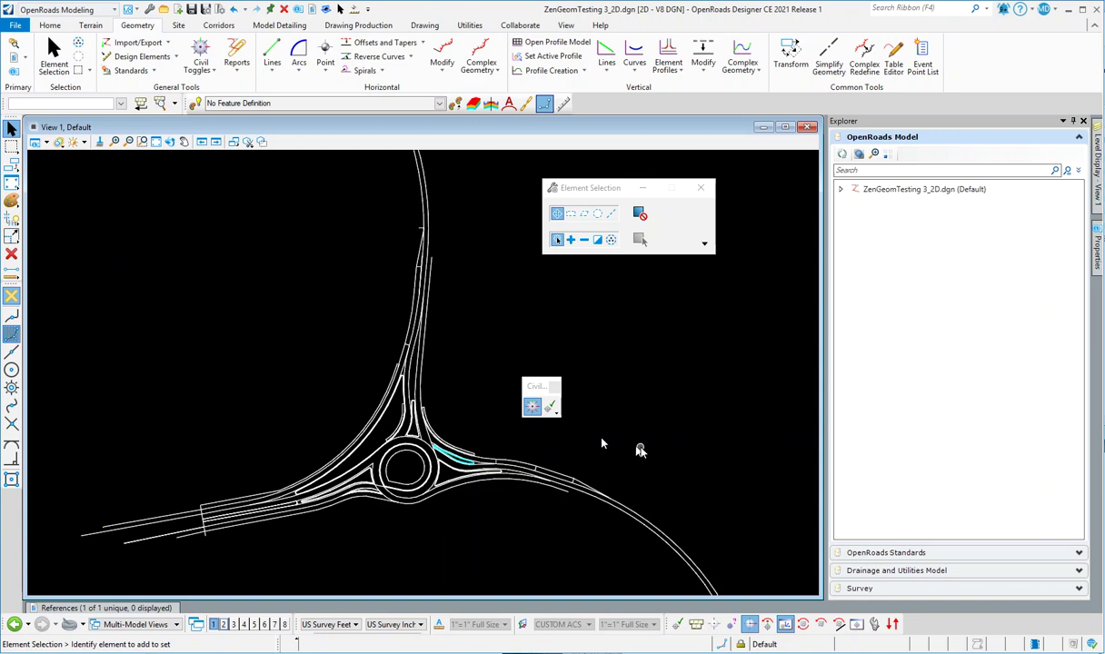
left_click(532, 406)
- Start a line with Civil AccuDraw on, re-dock its toolbar, then exit to selection
left_click(272, 50)
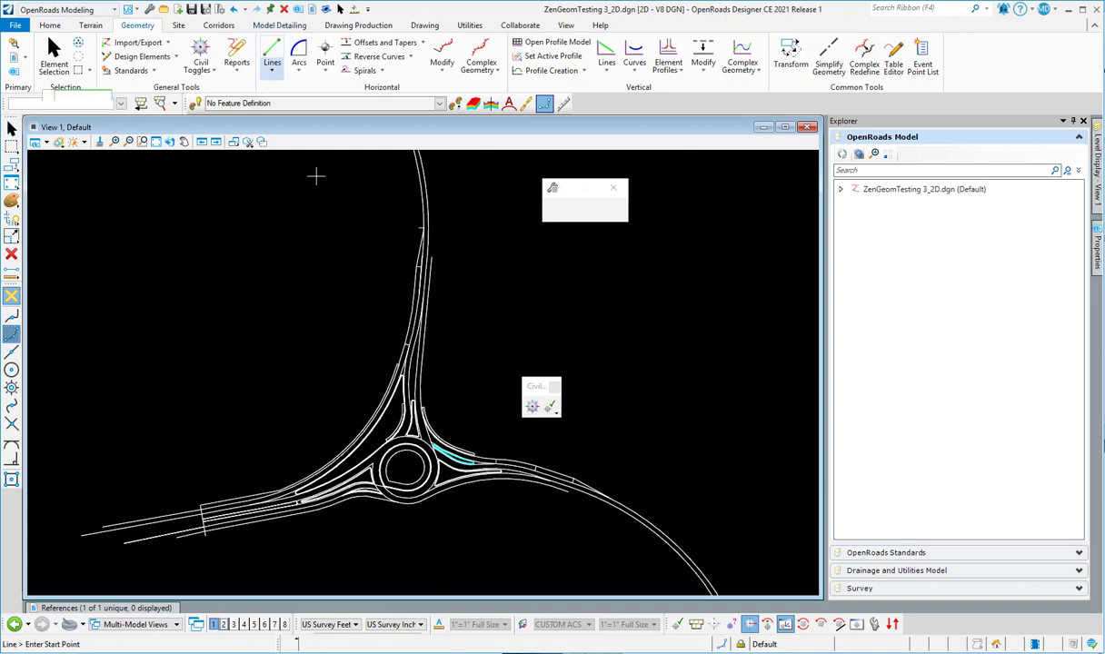
left_click(533, 409)
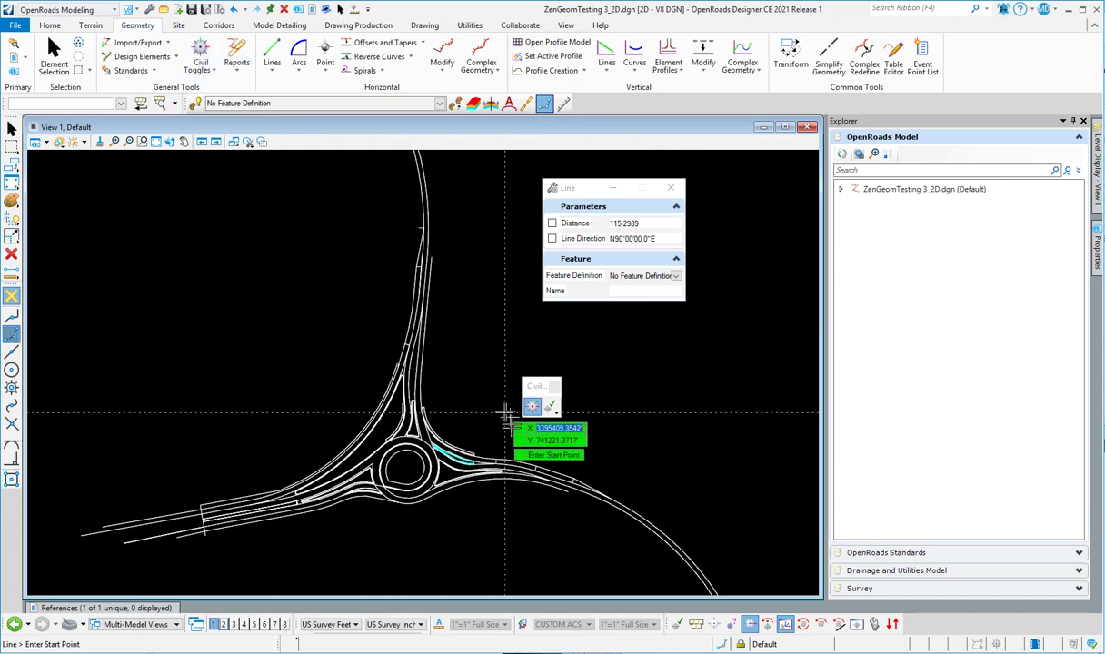
left_click(539, 410)
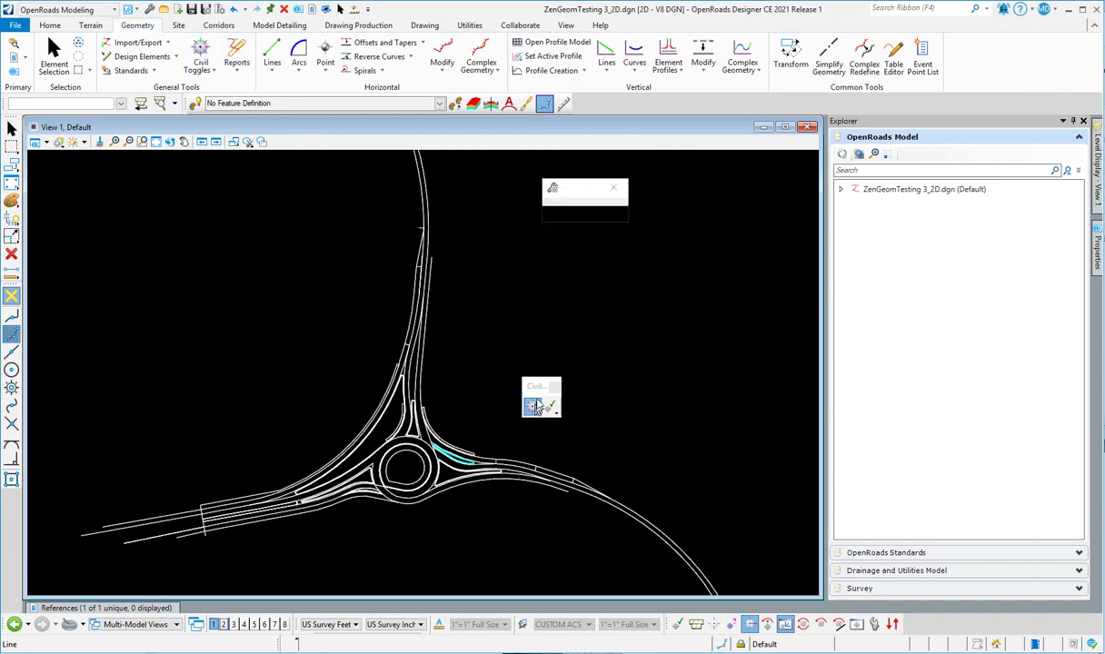
left_click_drag(727, 578, 657, 595)
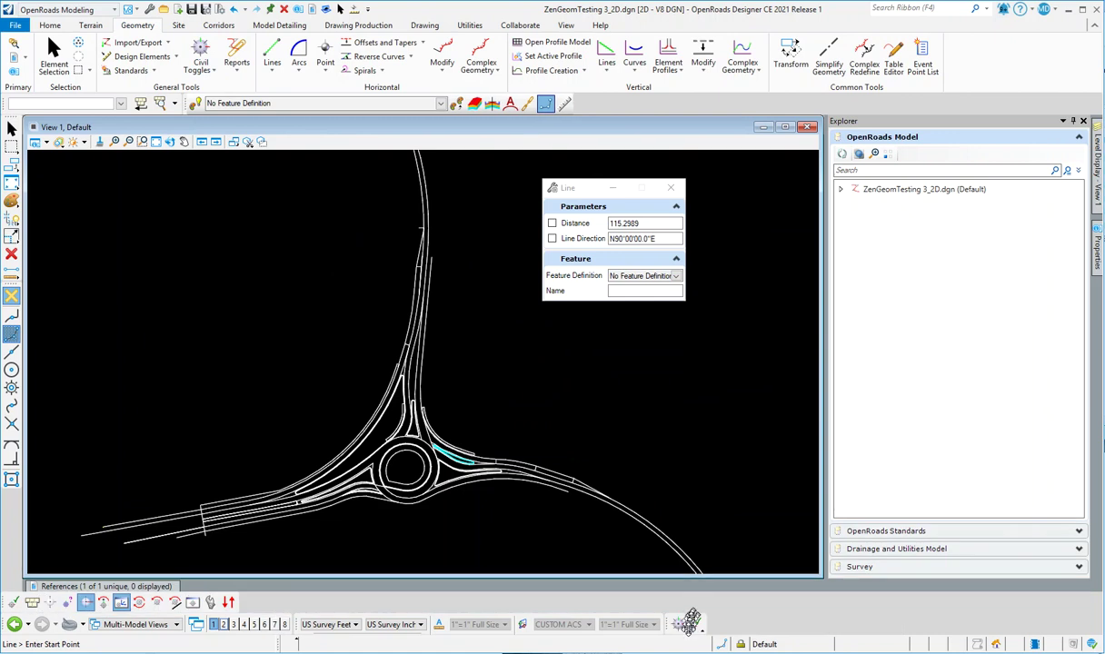
right_click(562, 387)
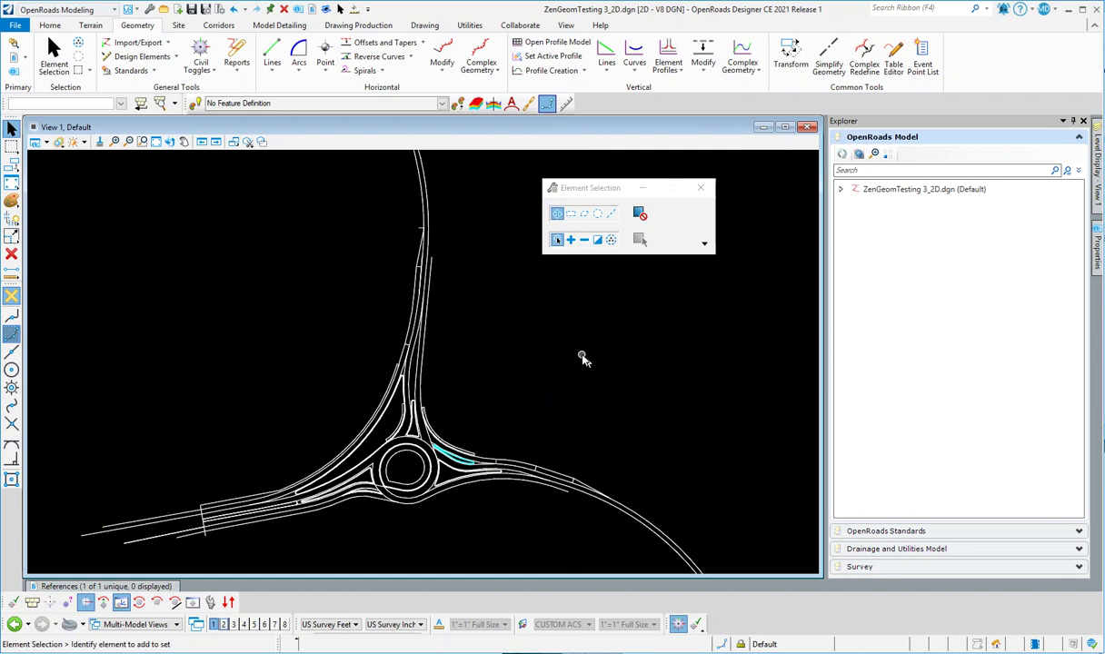
scroll(580, 361, "down", 1)
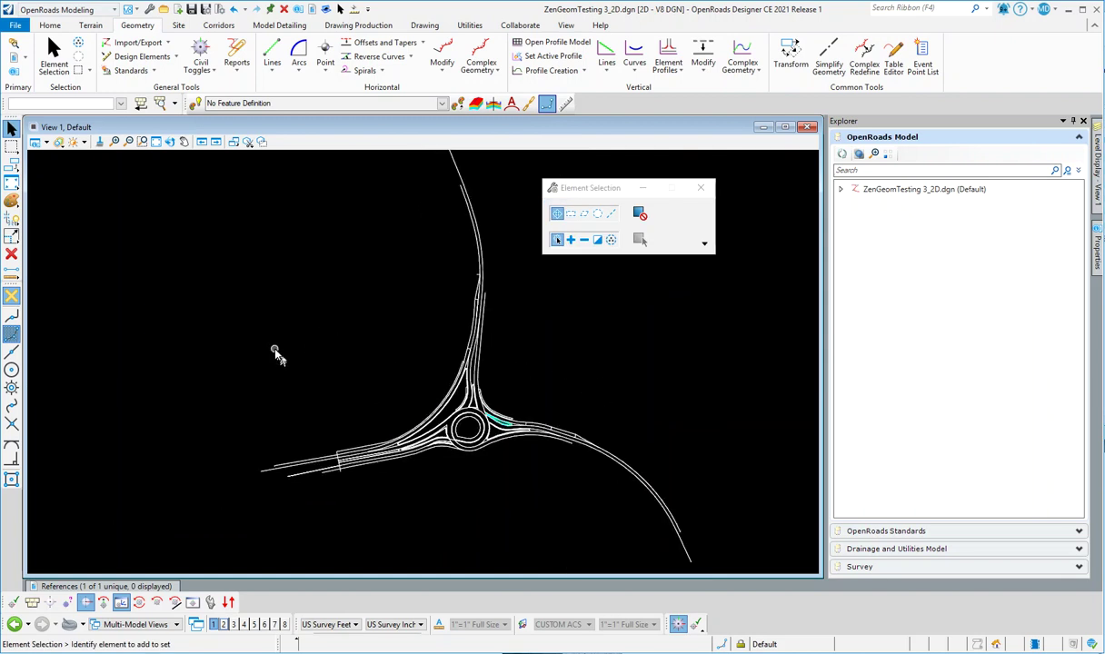